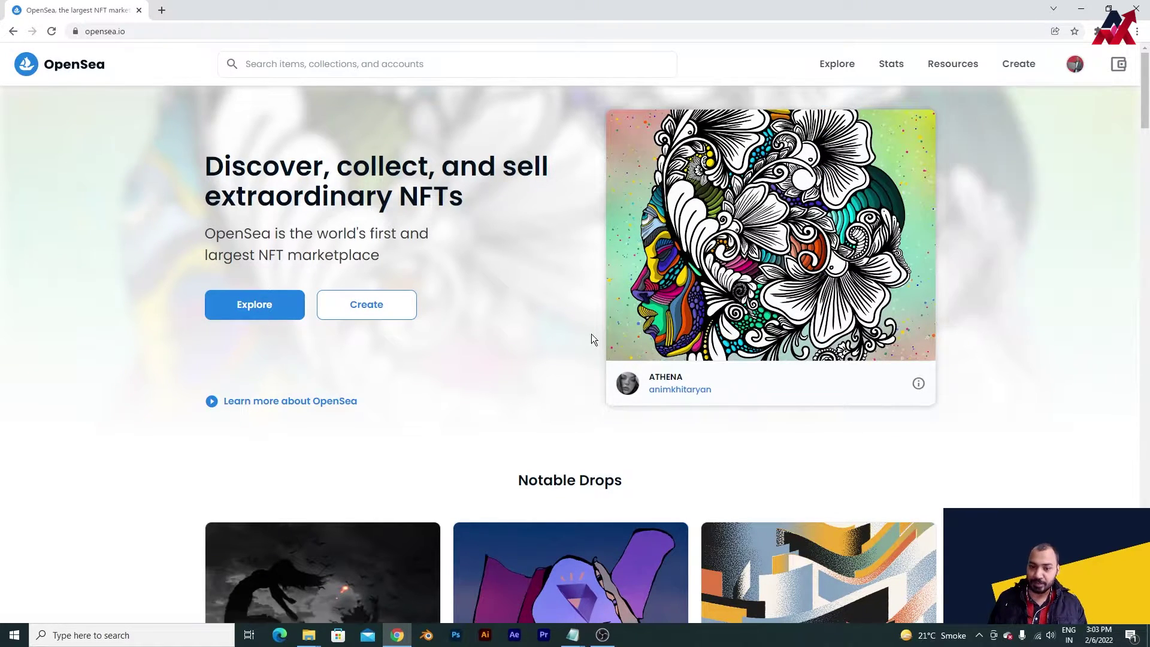
{"action": "scroll", "coordinate": [560, 342], "scroll_direction": "down", "scroll_amount": 4}
{"action": "scroll", "coordinate": [533, 355], "scroll_direction": "up", "scroll_amount": 4}
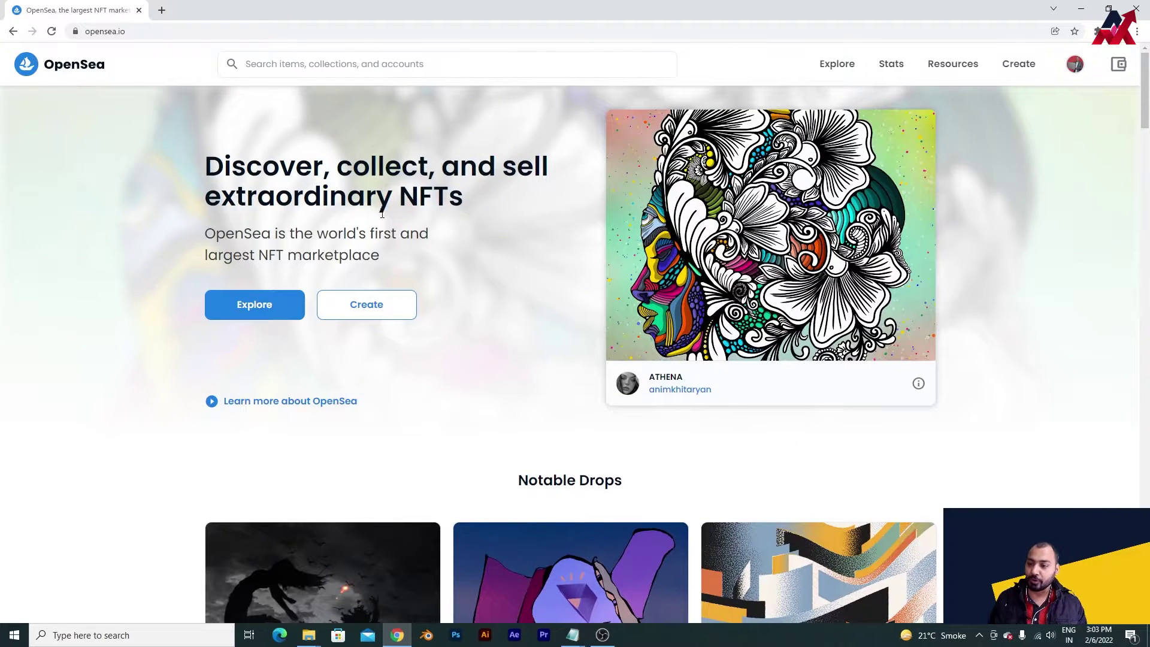
{"action": "left_click", "coordinate": [165, 33]}
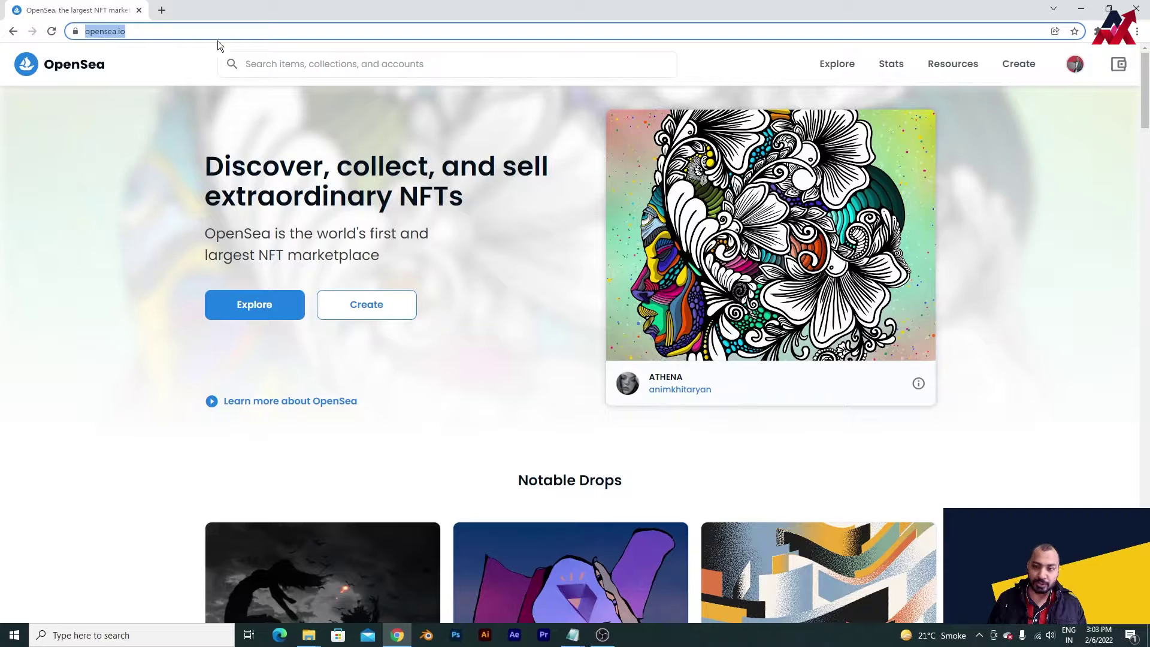
{"action": "scroll", "coordinate": [965, 477], "scroll_direction": "down", "scroll_amount": 1}
{"action": "scroll", "coordinate": [965, 472], "scroll_direction": "up", "scroll_amount": 1}
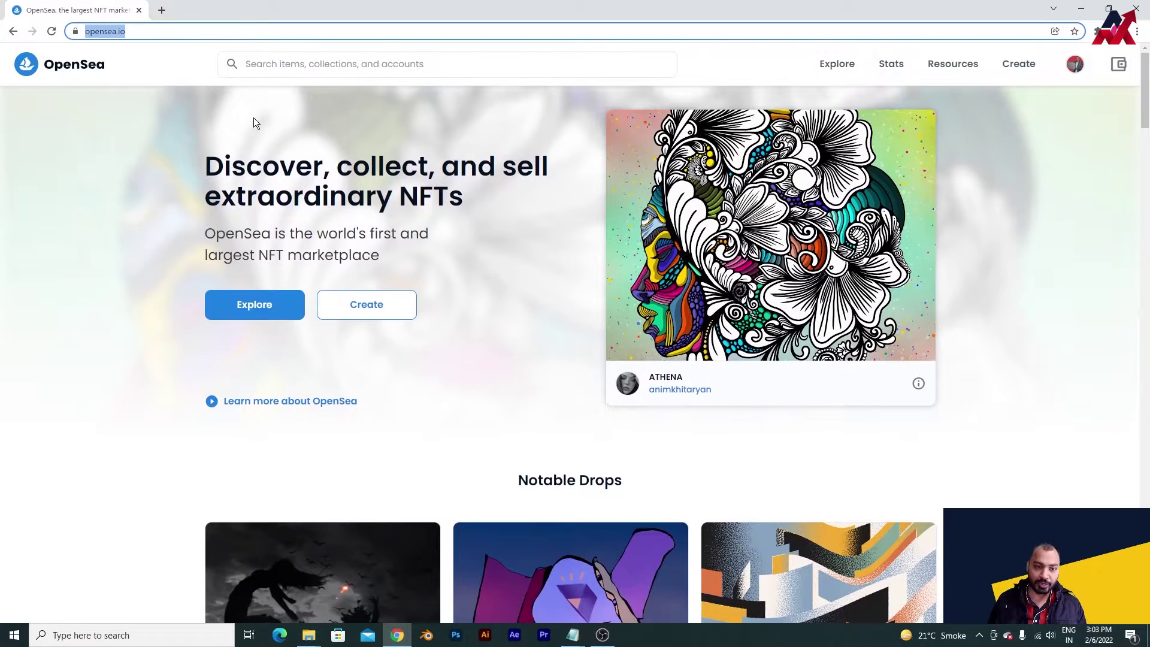
{"action": "left_click", "coordinate": [513, 171]}
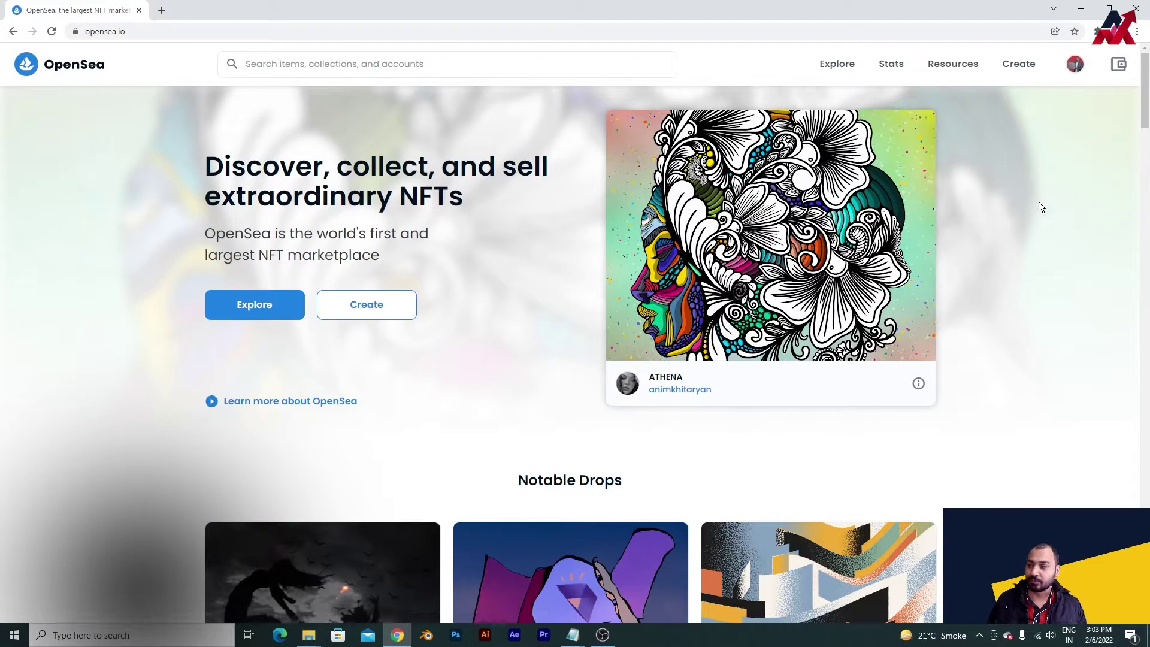
{"action": "scroll", "coordinate": [429, 454], "scroll_direction": "down", "scroll_amount": 4}
{"action": "scroll", "coordinate": [428, 455], "scroll_direction": "up", "scroll_amount": 4}
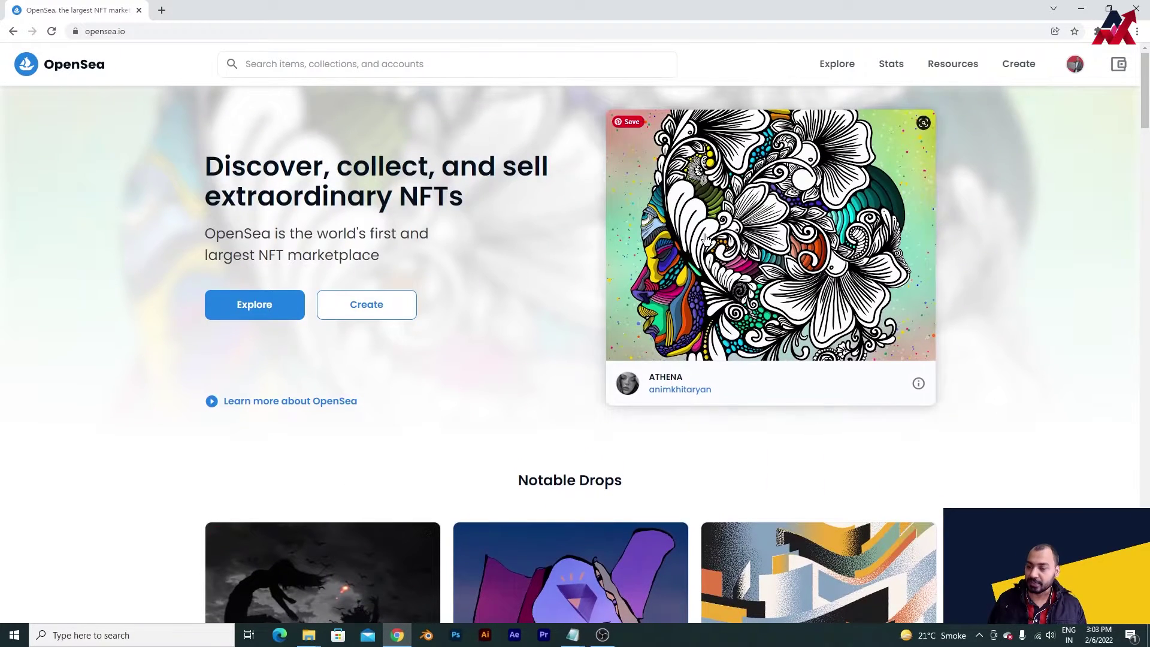
{"action": "scroll", "coordinate": [706, 239], "scroll_direction": "down", "scroll_amount": 7}
{"action": "scroll", "coordinate": [729, 243], "scroll_direction": "up", "scroll_amount": 7}
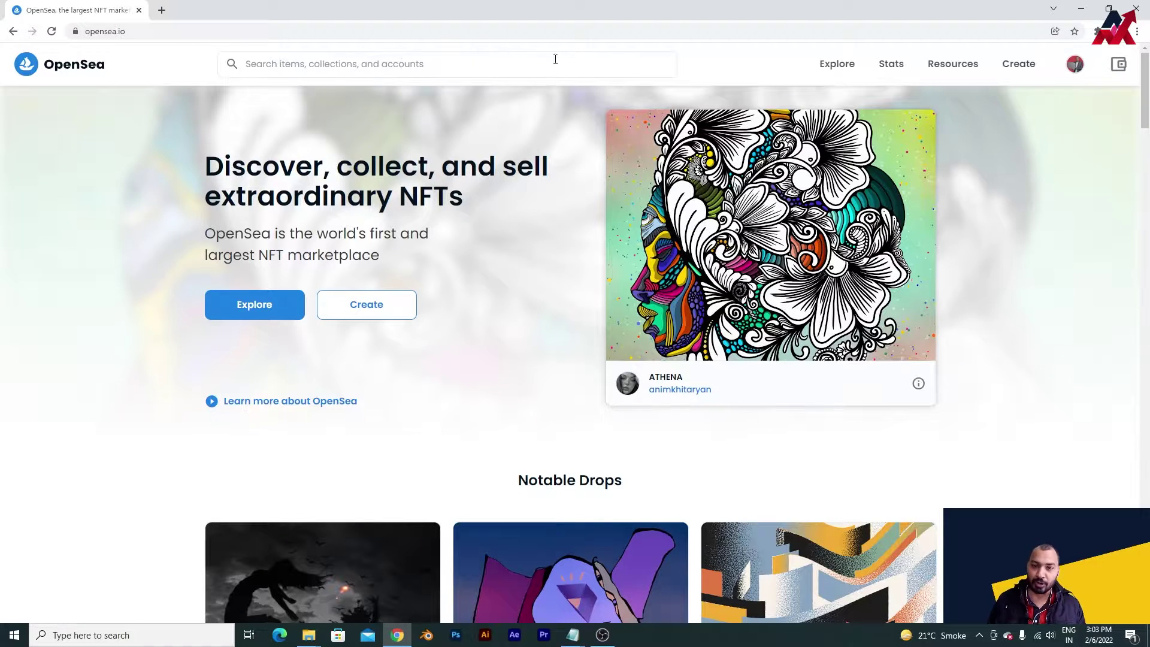
{"action": "left_click", "coordinate": [1120, 65]}
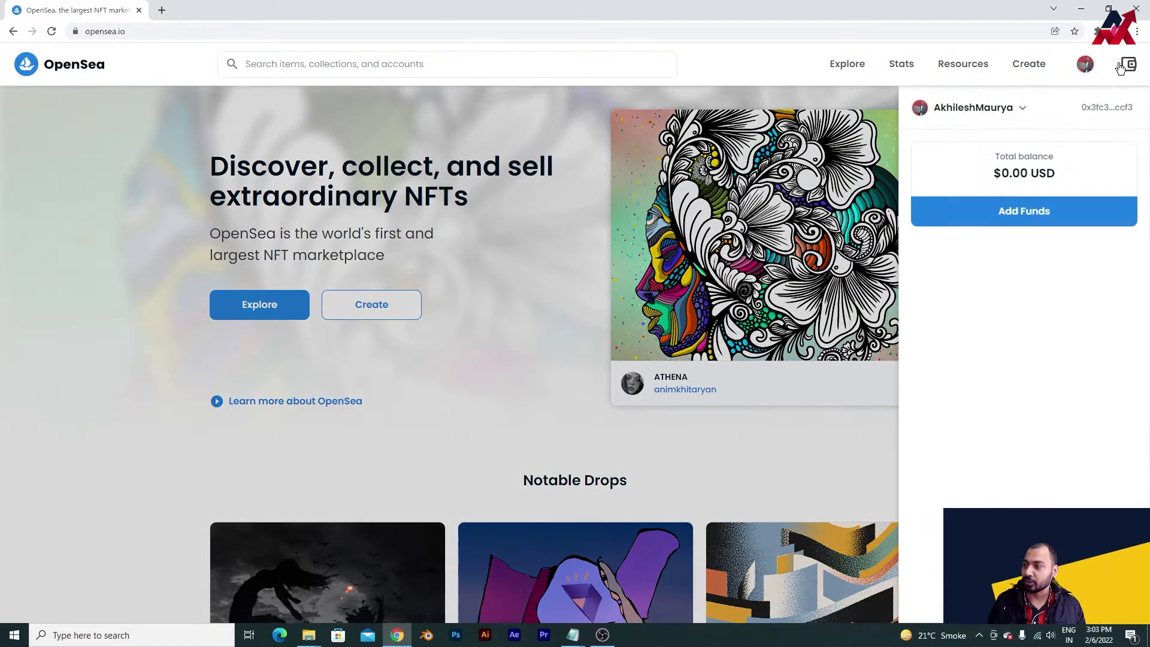
{"action": "left_click", "coordinate": [1016, 113]}
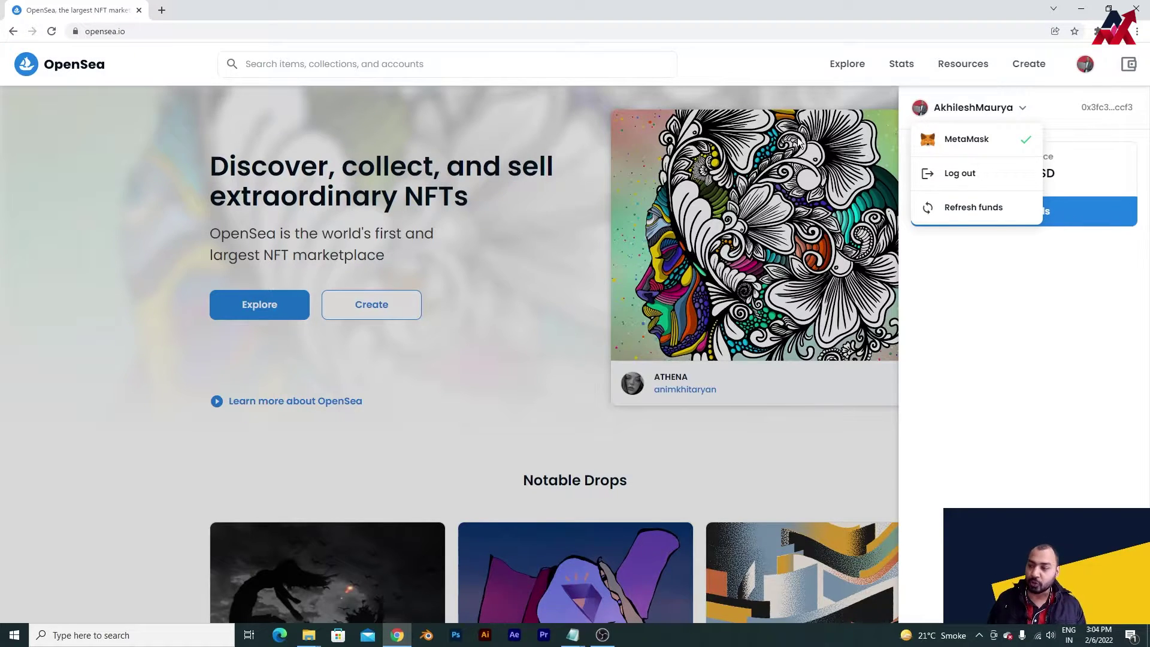
{"action": "left_click", "coordinate": [744, 99]}
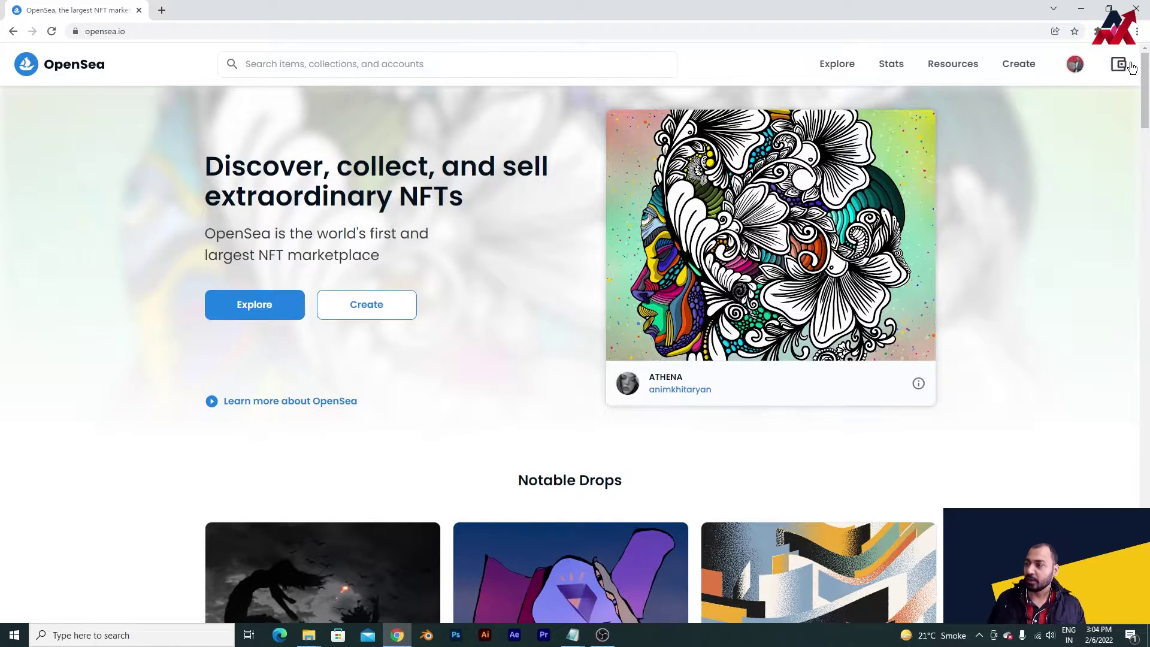
- Open My Collections from the avatar menu
{"action": "mouse_move", "coordinate": [1084, 69]}
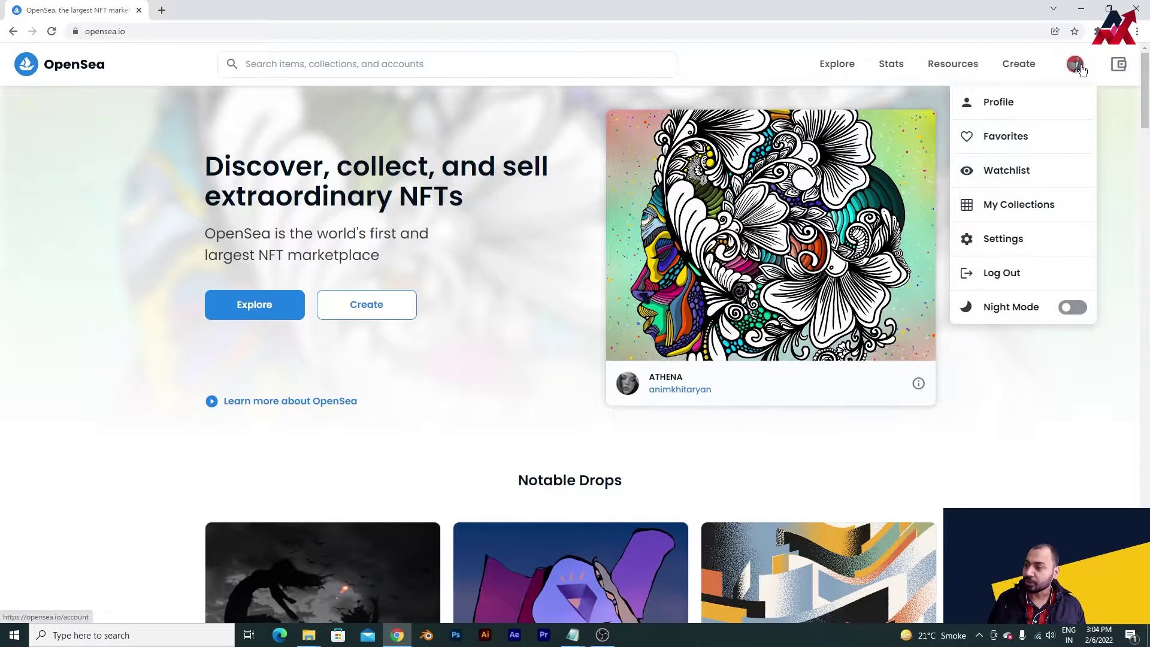
{"action": "left_click", "coordinate": [1022, 207]}
{"action": "mouse_move", "coordinate": [1075, 65]}
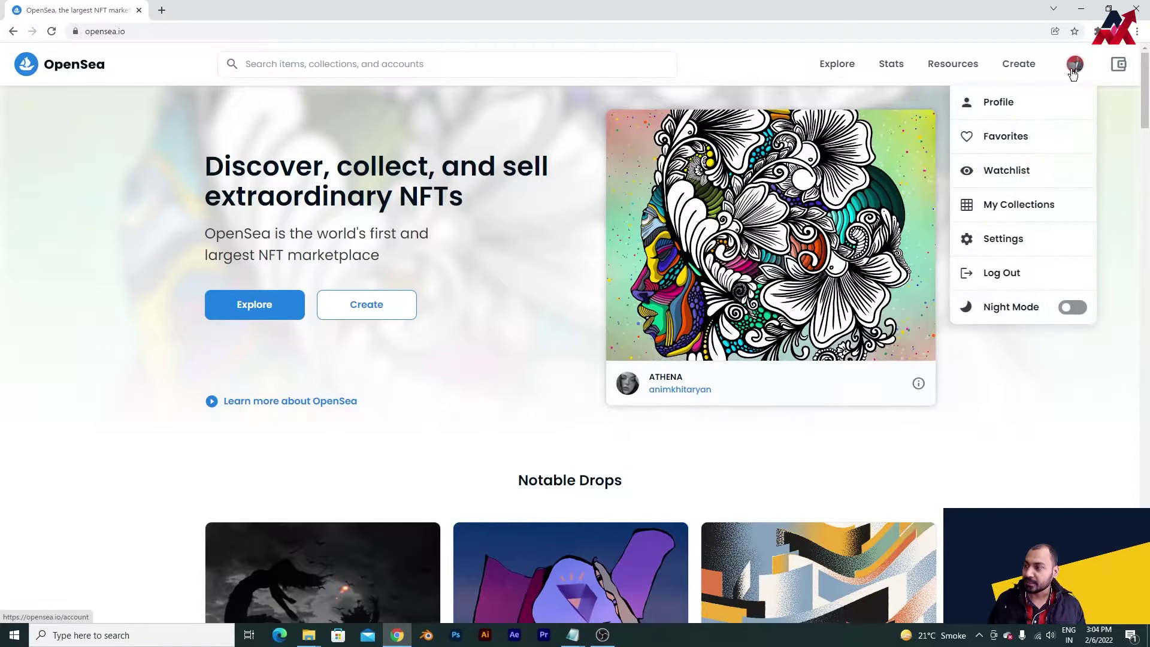
{"action": "left_click", "coordinate": [1028, 210]}
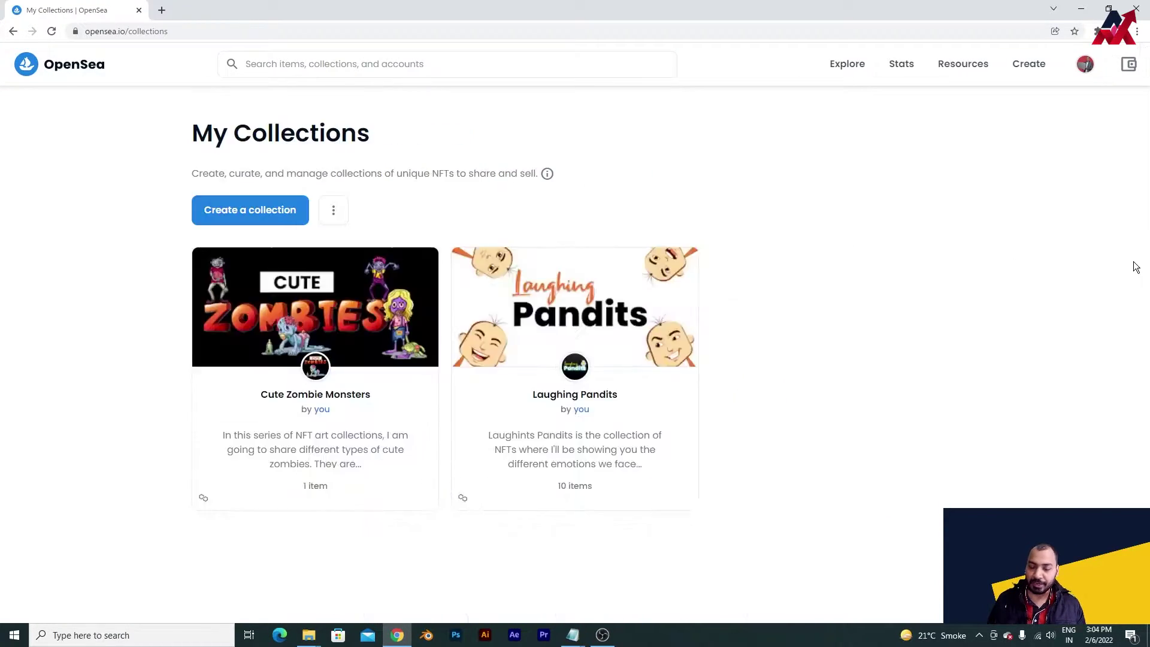
- Open the Laughing Pandits collection and scroll through its 10 items
{"action": "left_click", "coordinate": [632, 315]}
{"action": "scroll", "coordinate": [507, 347], "scroll_direction": "down", "scroll_amount": 3}
{"action": "scroll", "coordinate": [889, 330], "scroll_direction": "down", "scroll_amount": 1}
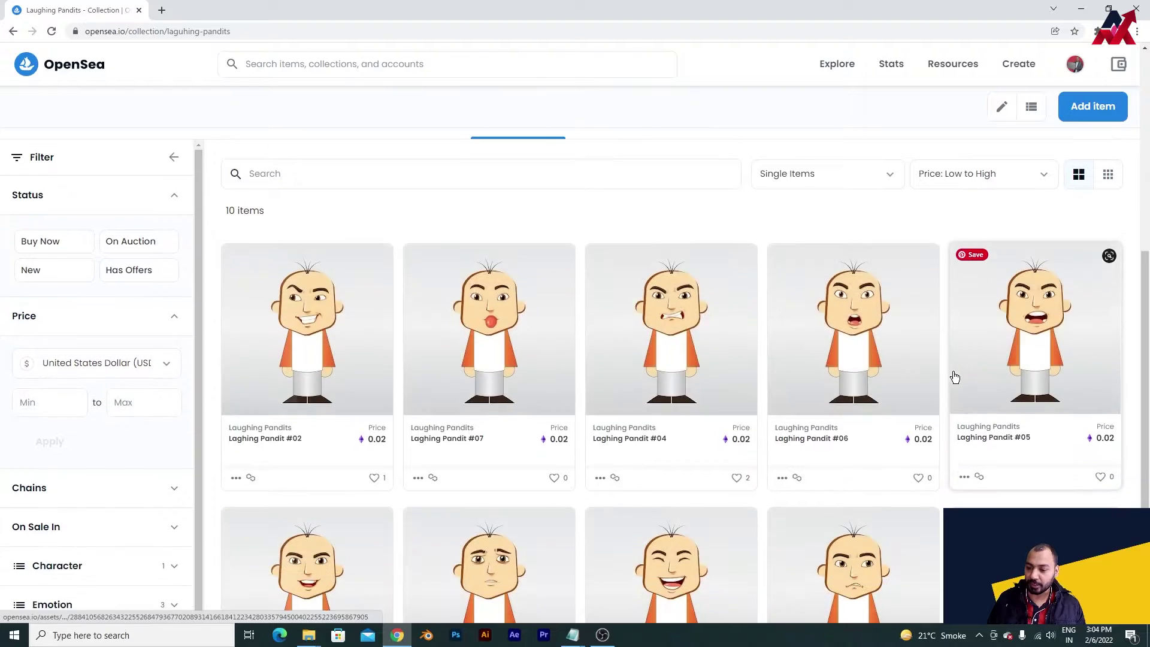
{"action": "scroll", "coordinate": [891, 376], "scroll_direction": "down", "scroll_amount": 2}
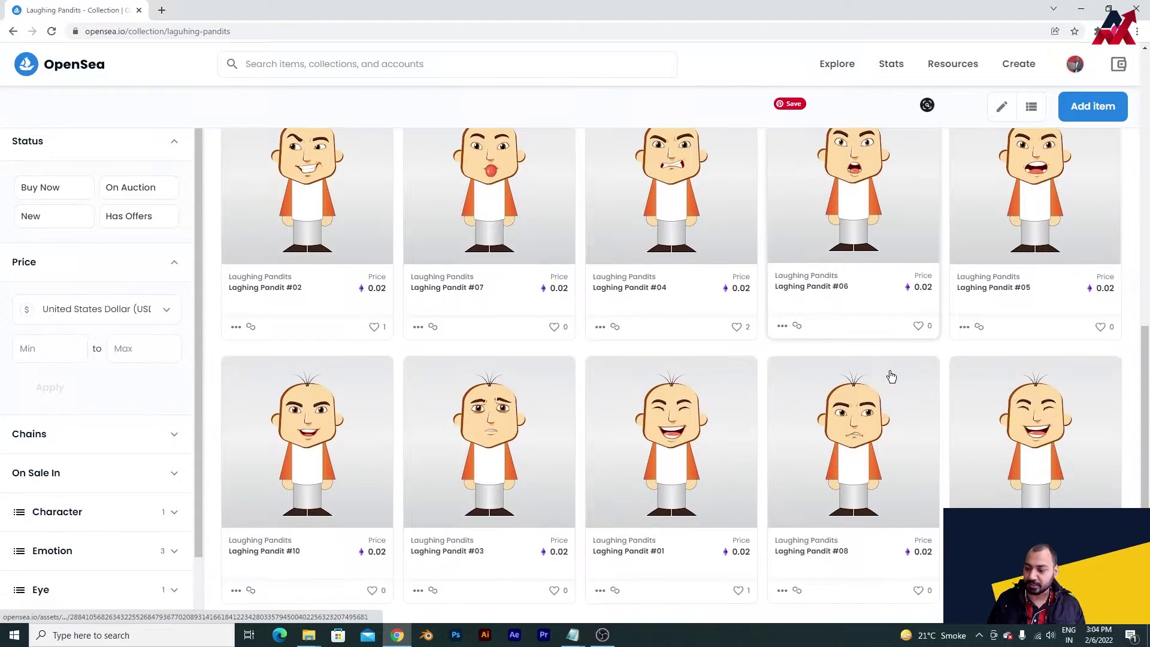
{"action": "scroll", "coordinate": [835, 367], "scroll_direction": "up", "scroll_amount": 4}
{"action": "scroll", "coordinate": [986, 329], "scroll_direction": "down", "scroll_amount": 4}
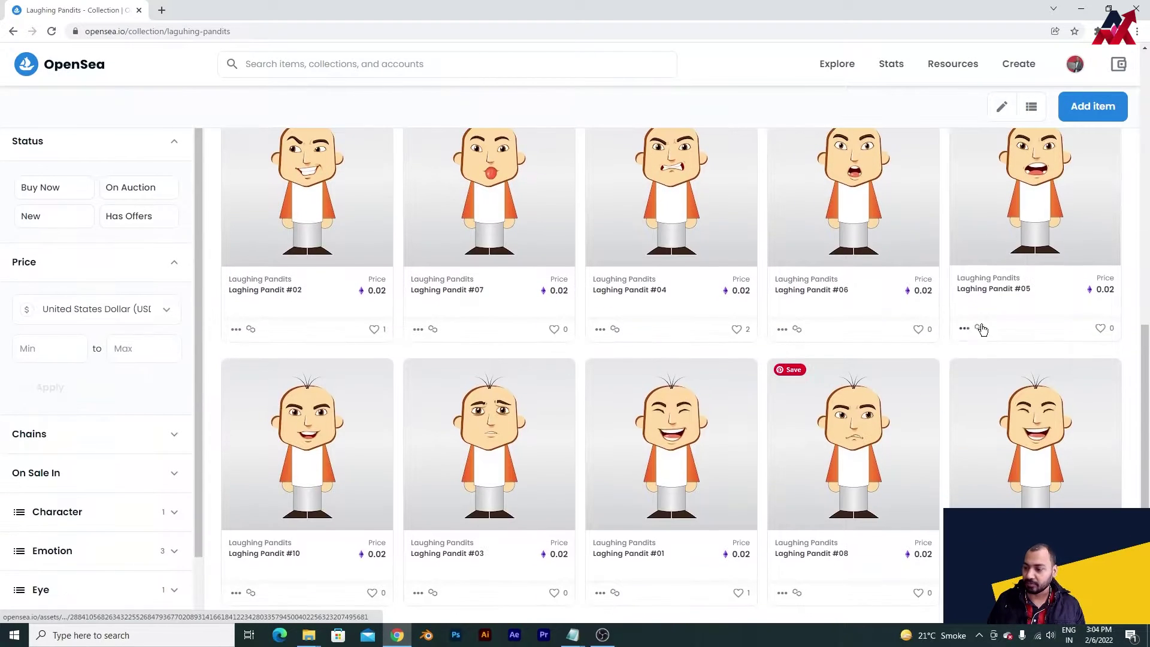
{"action": "scroll", "coordinate": [986, 329], "scroll_direction": "up", "scroll_amount": 5}
- Return to My Collections and browse the Cute Zombie Monsters collection
{"action": "left_click", "coordinate": [14, 35]}
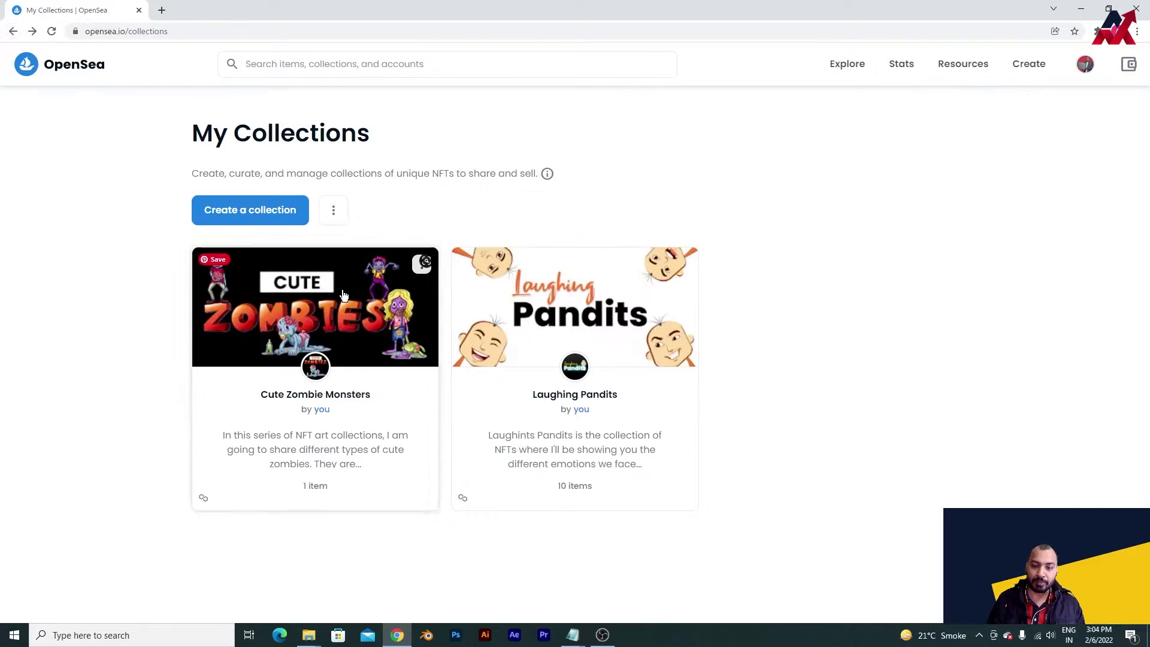
{"action": "left_click", "coordinate": [325, 306]}
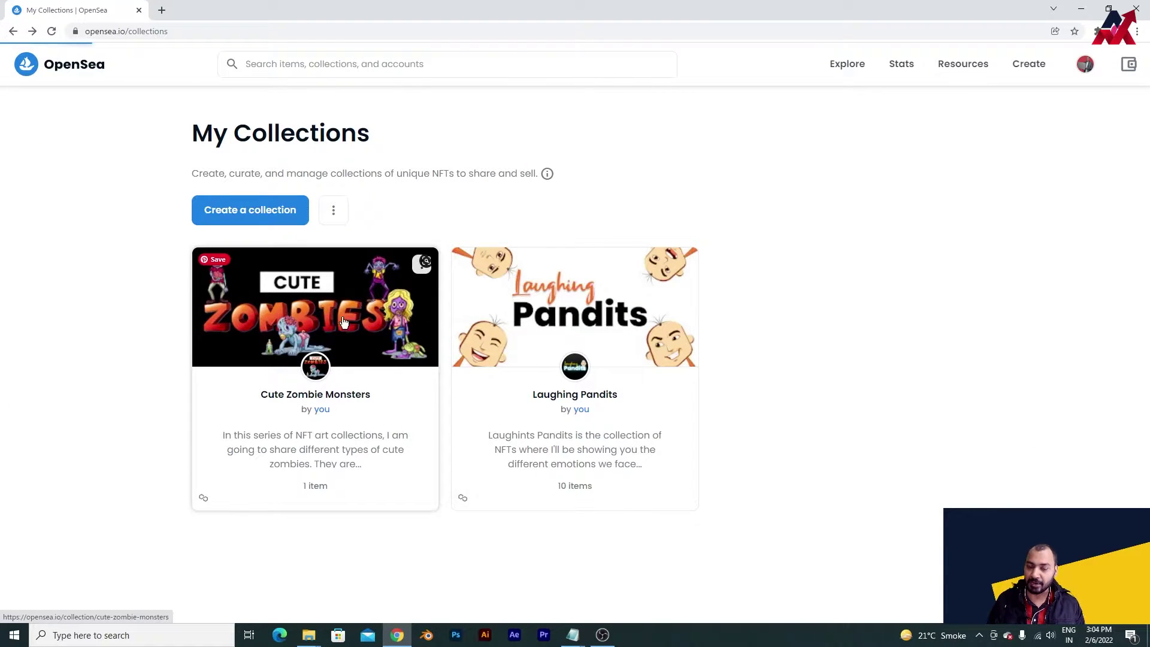
{"action": "scroll", "coordinate": [380, 243], "scroll_direction": "down", "scroll_amount": 4}
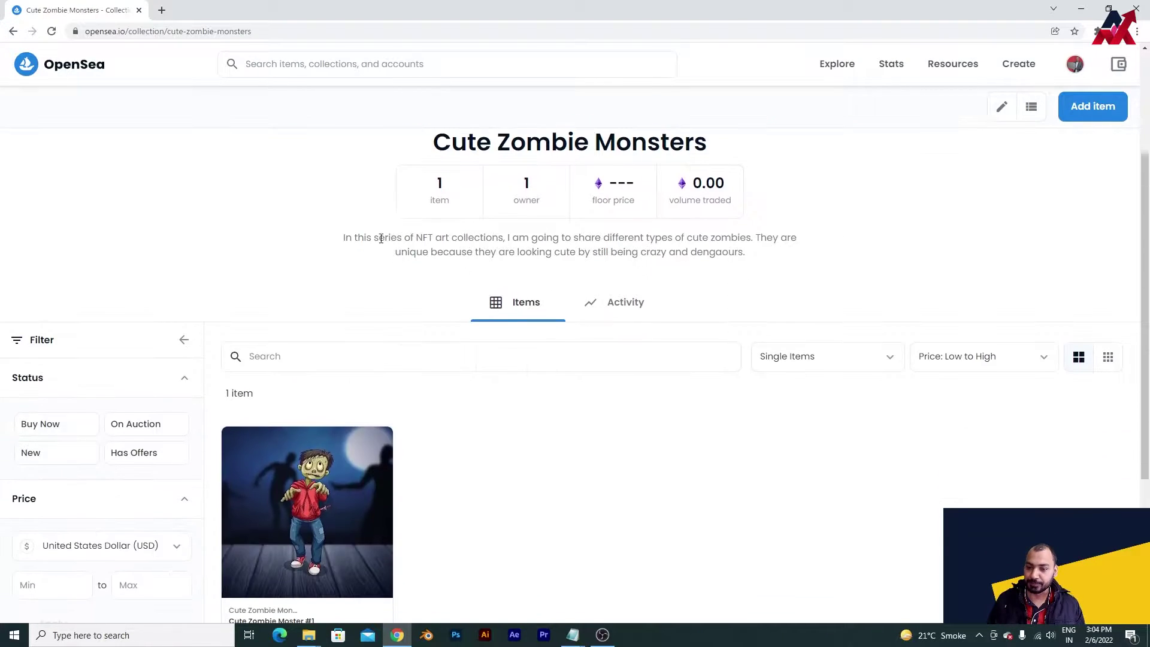
{"action": "scroll", "coordinate": [419, 447], "scroll_direction": "down", "scroll_amount": 4}
{"action": "scroll", "coordinate": [633, 304], "scroll_direction": "up", "scroll_amount": 6}
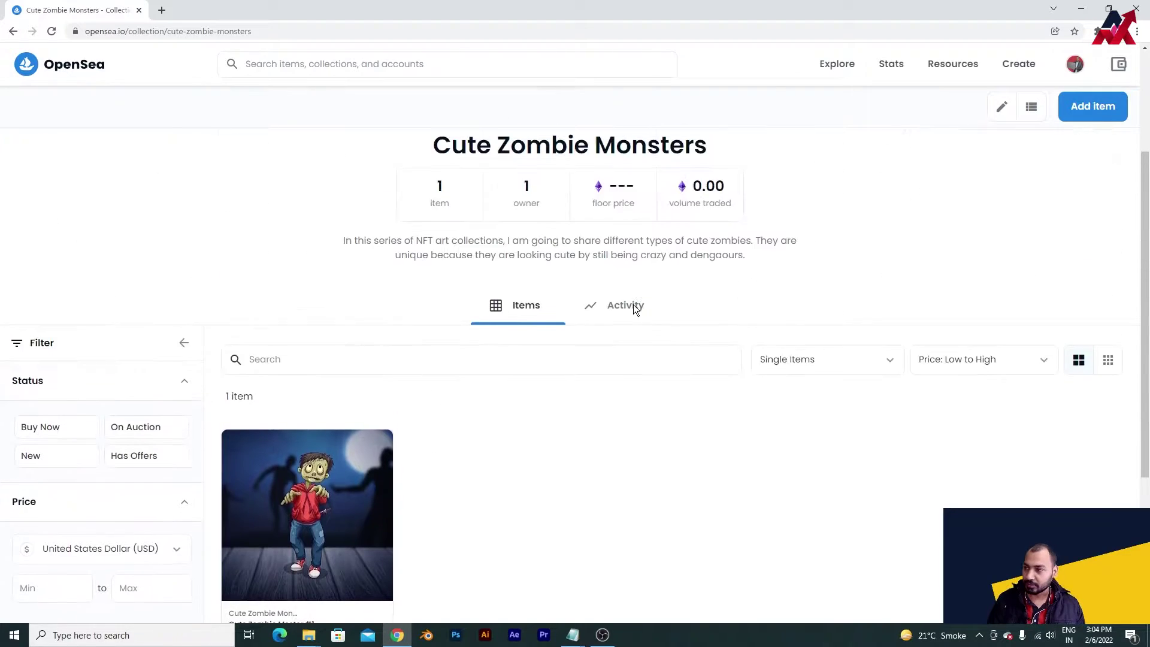
{"action": "scroll", "coordinate": [633, 309], "scroll_direction": "down", "scroll_amount": 4}
{"action": "scroll", "coordinate": [342, 353], "scroll_direction": "up", "scroll_amount": 3}
{"action": "scroll", "coordinate": [343, 350], "scroll_direction": "down", "scroll_amount": 3}
- View and reload the Cute Zombie Moster #1 item page, then reopen Cute Zombie Monsters
{"action": "left_click", "coordinate": [350, 368]}
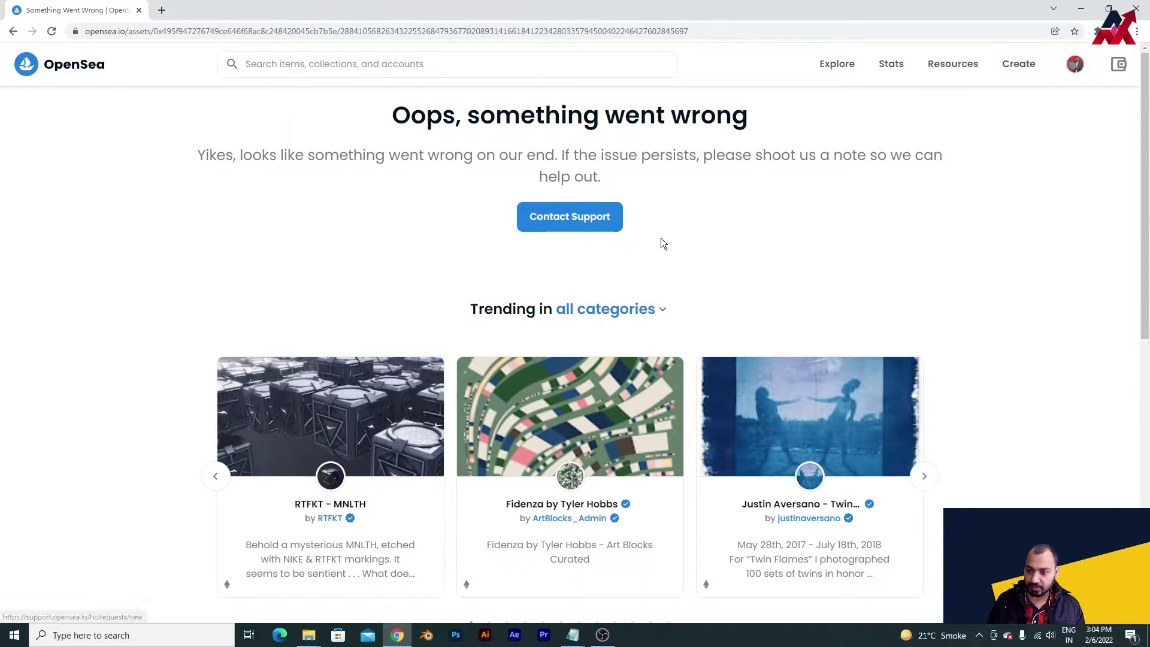
{"action": "left_click", "coordinate": [52, 31]}
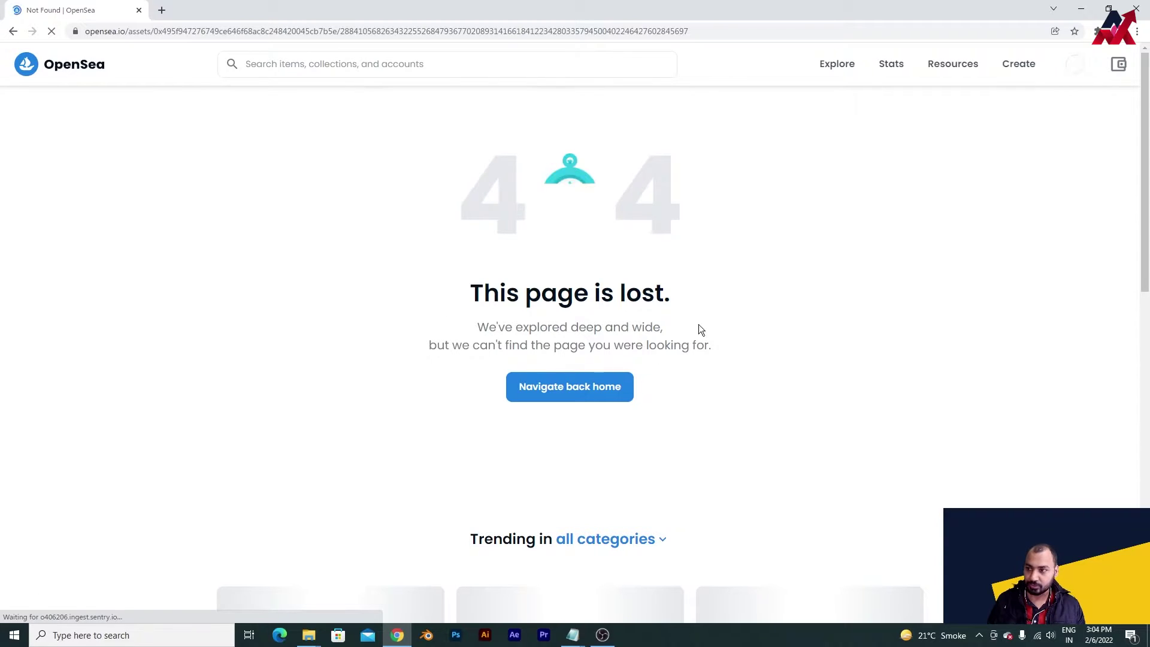
{"action": "mouse_move", "coordinate": [1072, 70]}
{"action": "left_click", "coordinate": [1021, 206]}
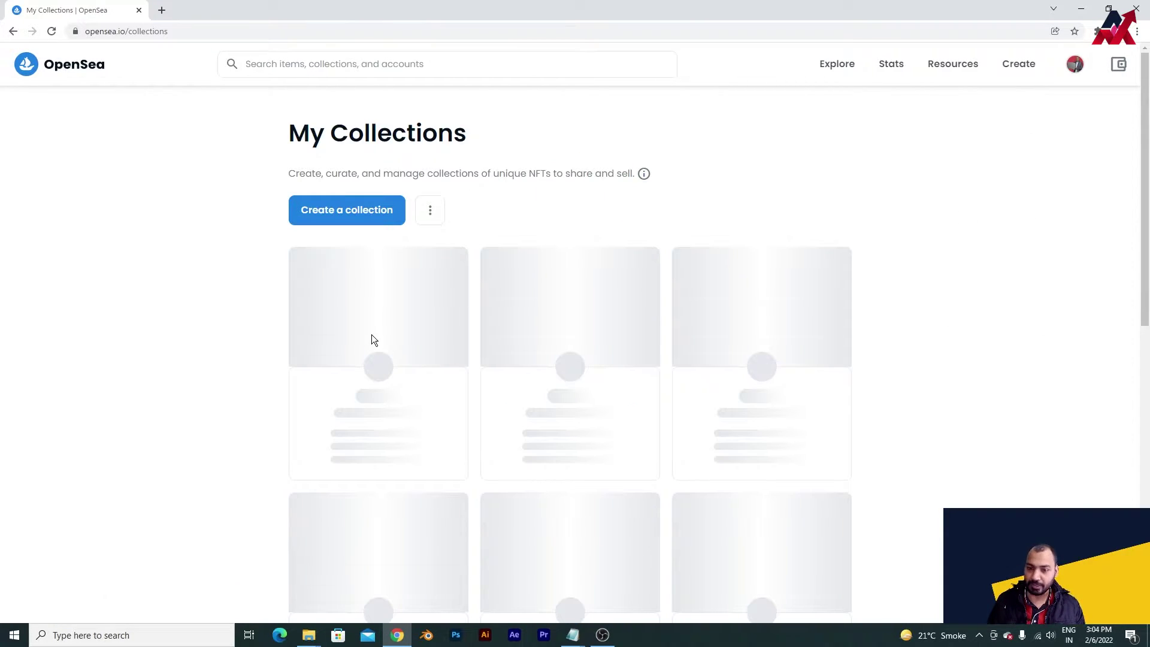
{"action": "left_click", "coordinate": [382, 322]}
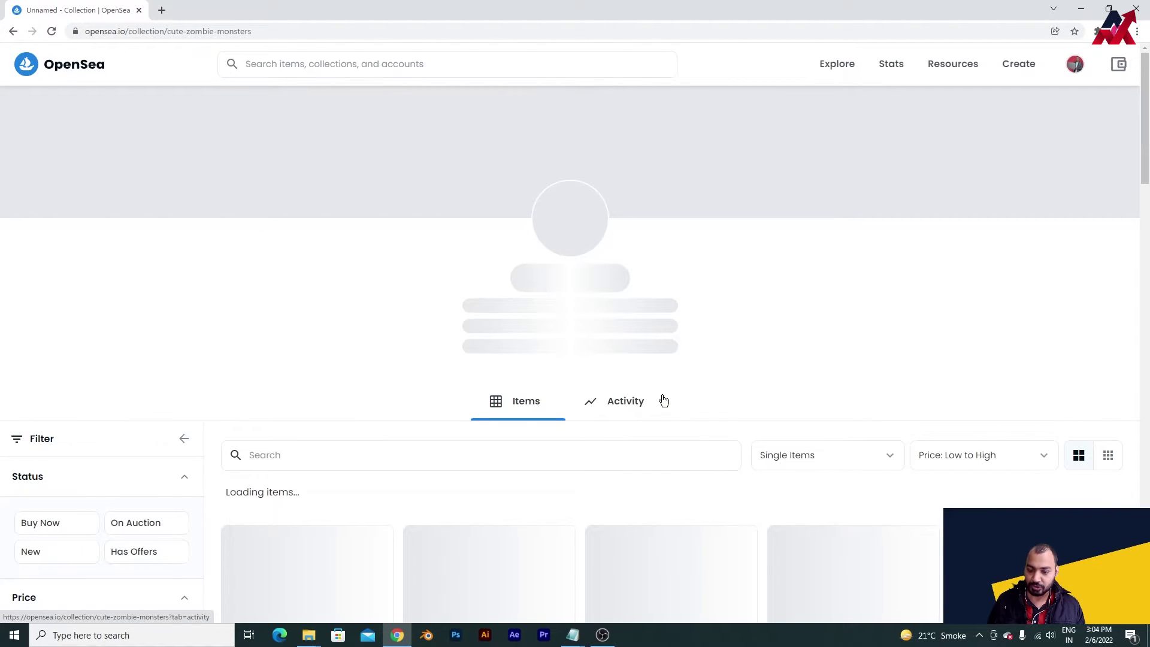
- Start a new item in Cute Zombie Monsters, then back out to My Collections
{"action": "scroll", "coordinate": [473, 371], "scroll_direction": "down", "scroll_amount": 4}
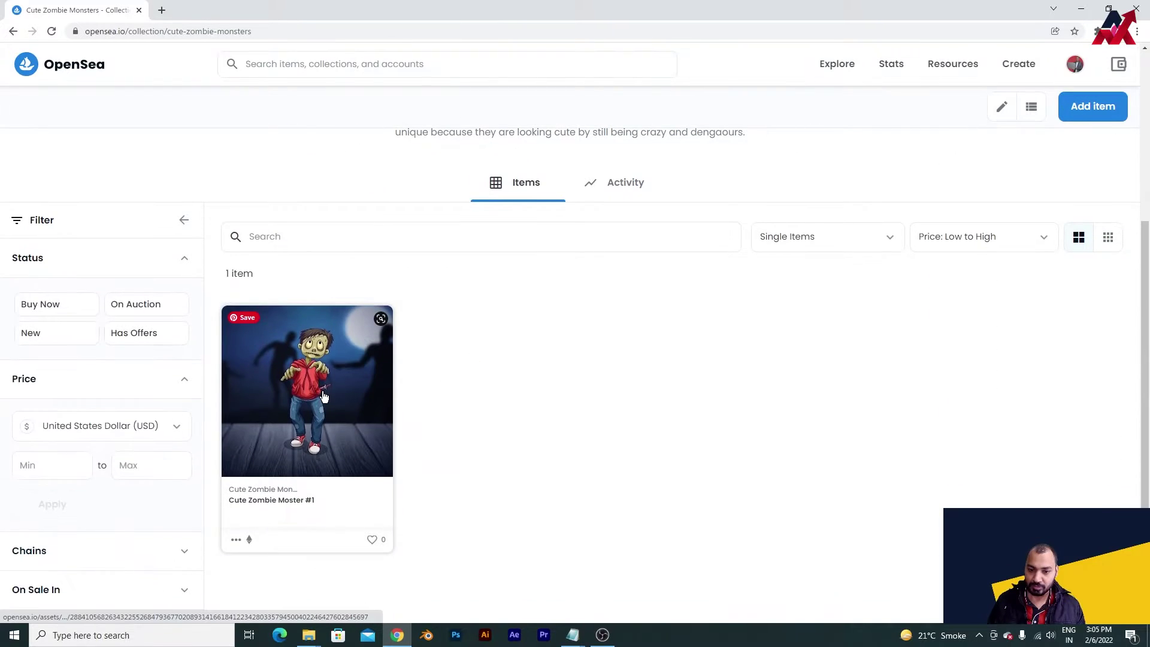
{"action": "left_click", "coordinate": [1104, 104]}
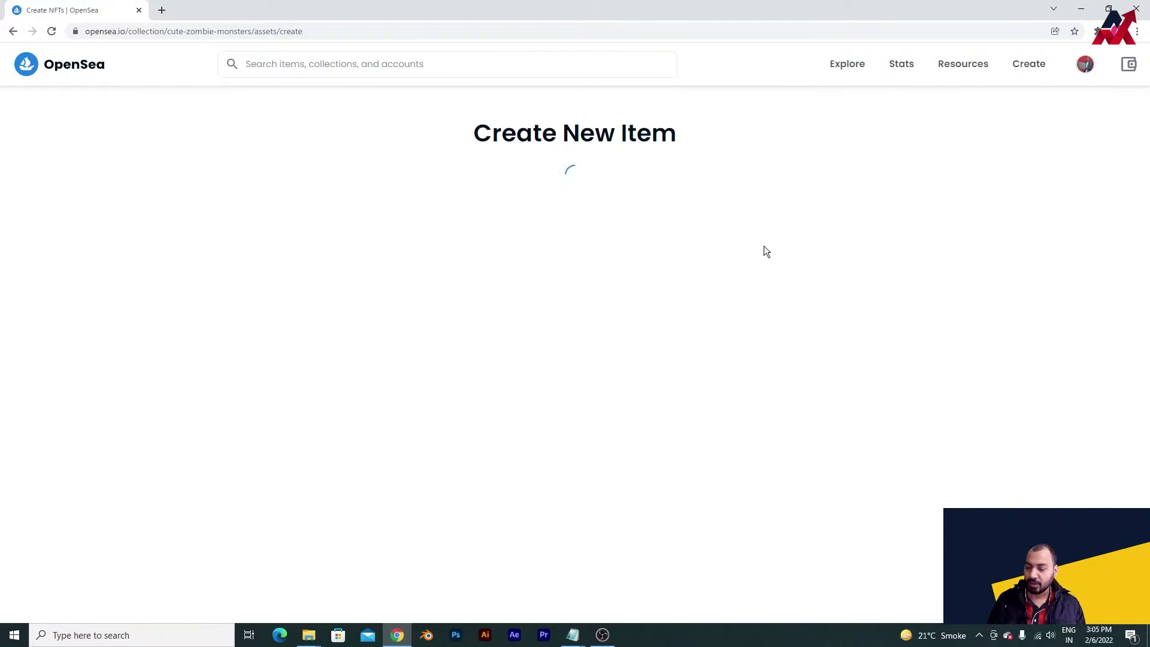
{"action": "left_click", "coordinate": [13, 31]}
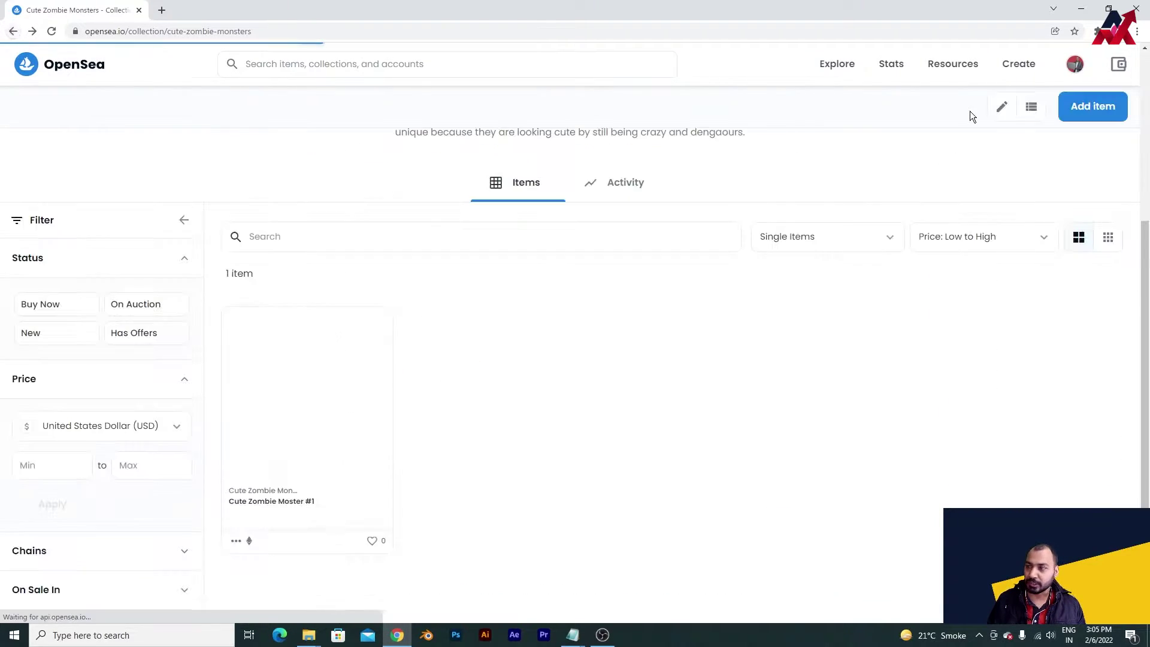
{"action": "scroll", "coordinate": [607, 250], "scroll_direction": "up", "scroll_amount": 4}
{"action": "scroll", "coordinate": [607, 250], "scroll_direction": "up", "scroll_amount": 1}
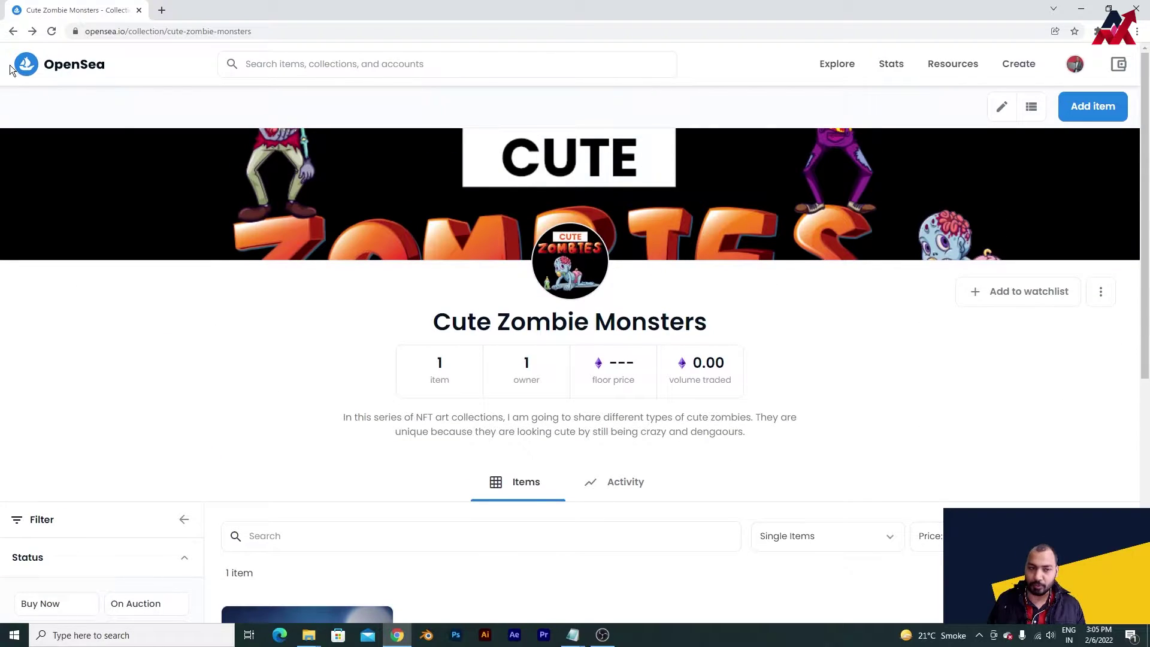
{"action": "left_click", "coordinate": [13, 31]}
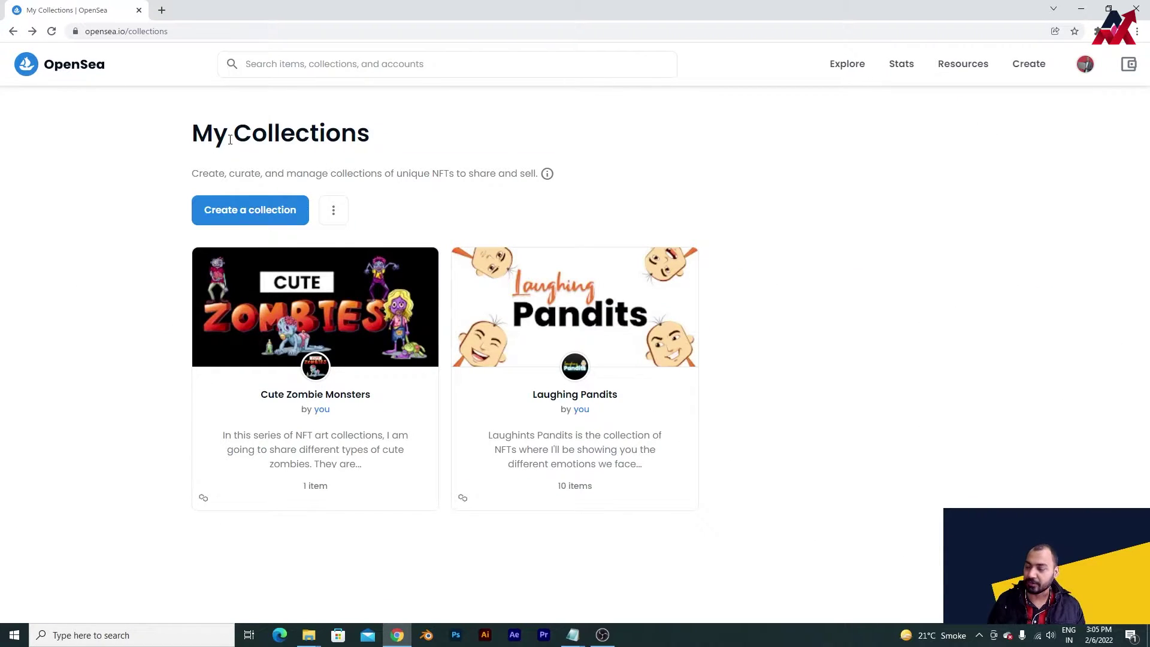
- Start a new collection and step through its name, URL and description fields
{"action": "left_click", "coordinate": [264, 203]}
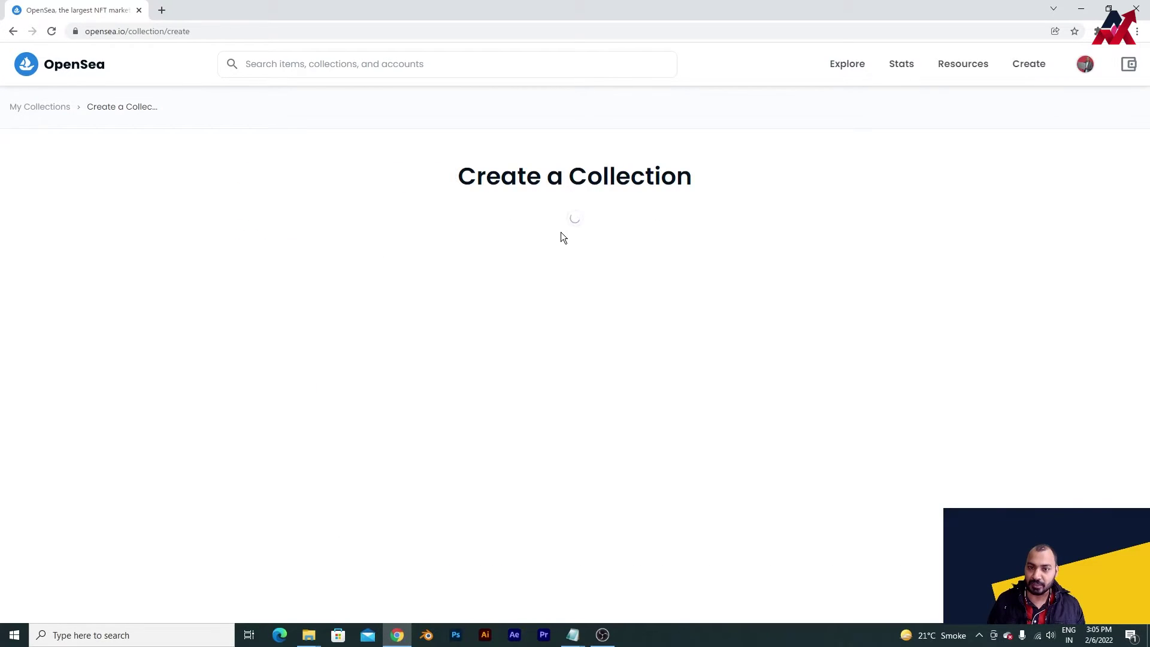
{"action": "scroll", "coordinate": [561, 235], "scroll_direction": "down", "scroll_amount": 3}
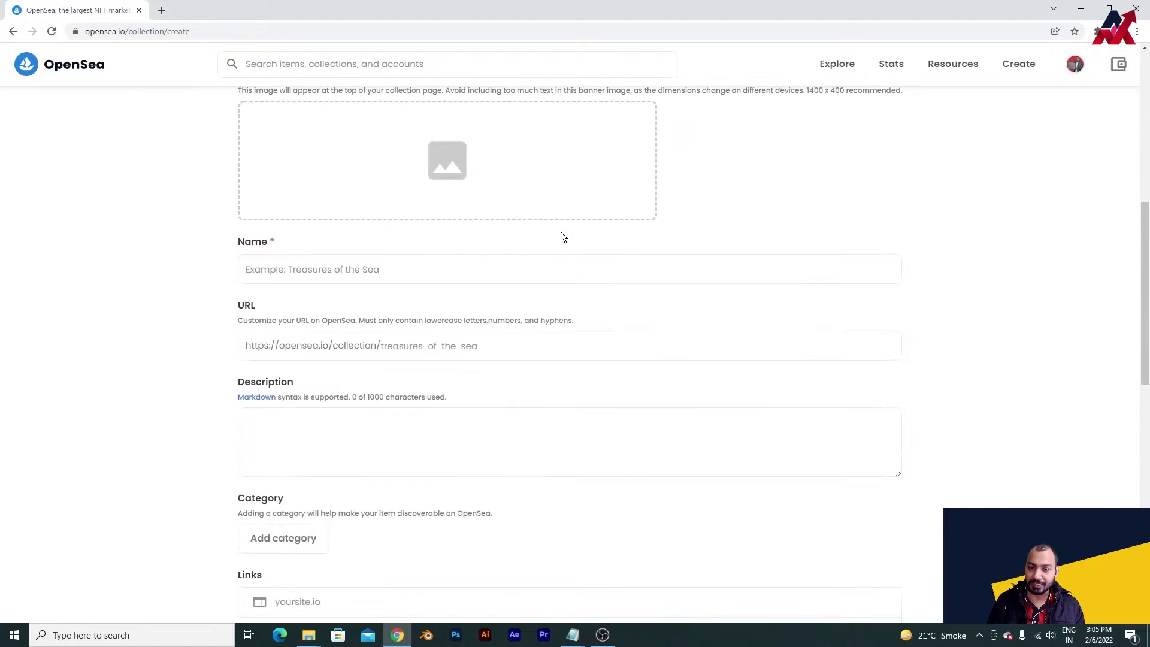
{"action": "scroll", "coordinate": [563, 237], "scroll_direction": "up", "scroll_amount": 2}
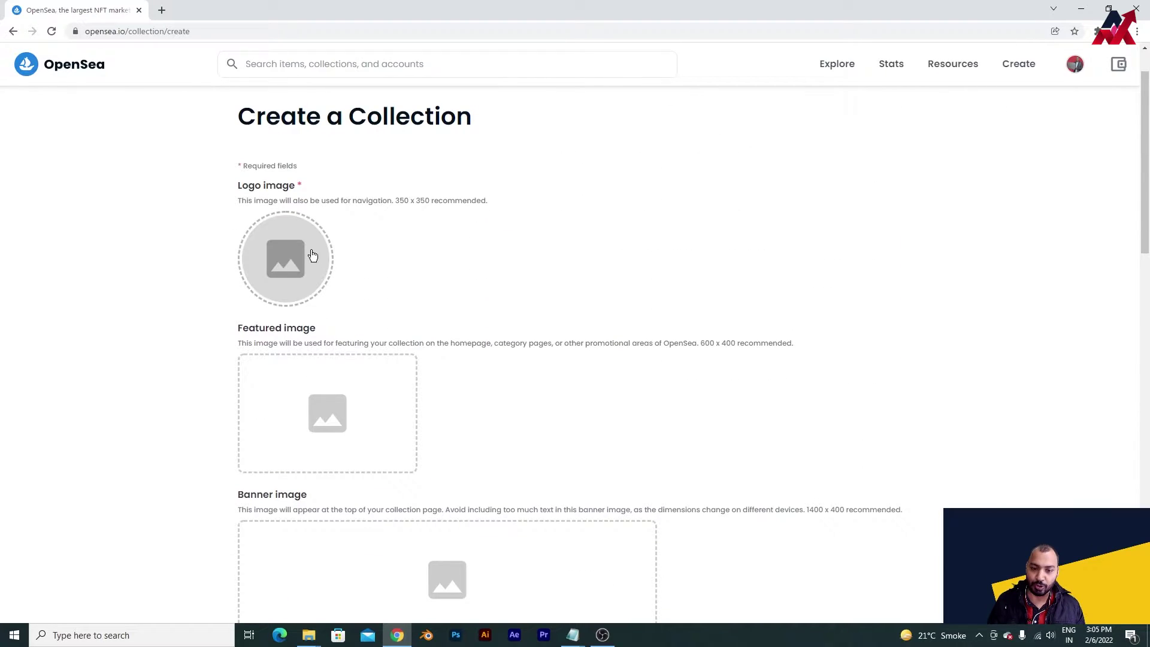
{"action": "scroll", "coordinate": [313, 256], "scroll_direction": "down", "scroll_amount": 2}
{"action": "scroll", "coordinate": [365, 303], "scroll_direction": "down", "scroll_amount": 2}
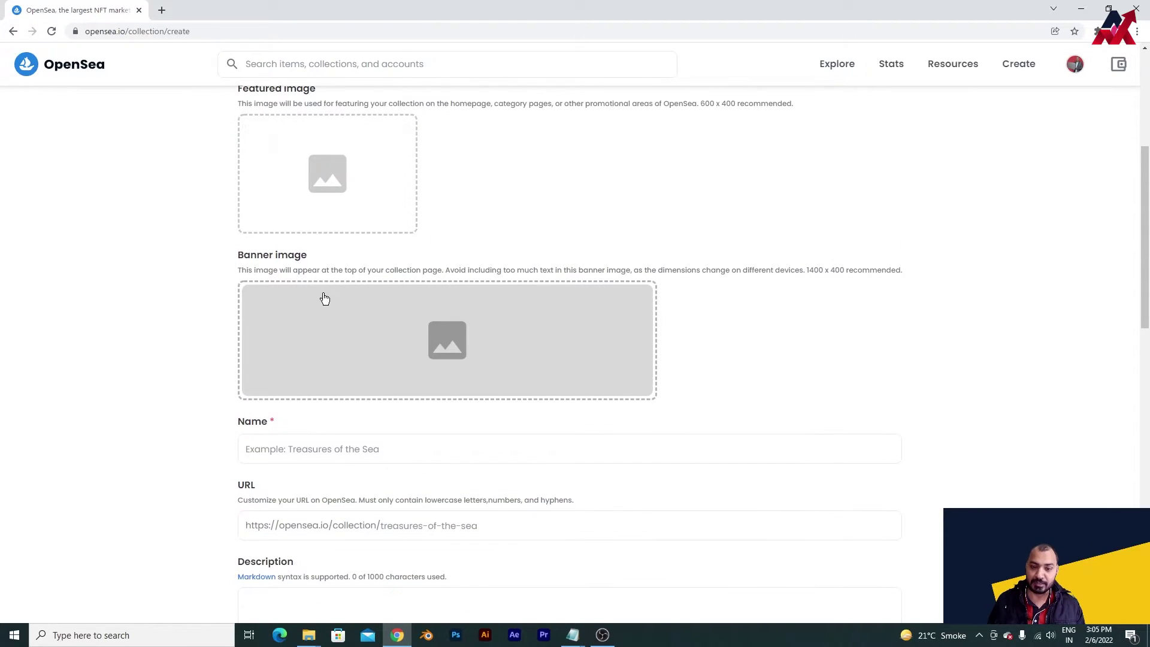
{"action": "scroll", "coordinate": [484, 306], "scroll_direction": "down", "scroll_amount": 2}
{"action": "left_click", "coordinate": [285, 322]}
{"action": "left_click", "coordinate": [468, 400]}
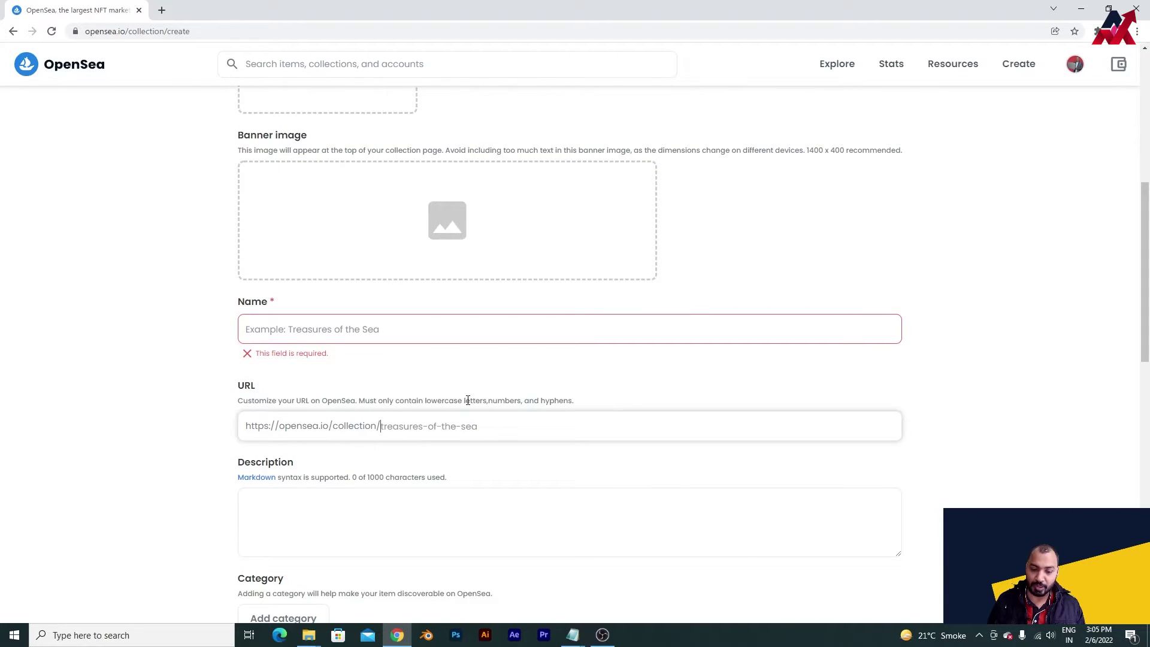
{"action": "scroll", "coordinate": [468, 400], "scroll_direction": "down", "scroll_amount": 3}
{"action": "left_click", "coordinate": [390, 321]}
{"action": "scroll", "coordinate": [495, 393], "scroll_direction": "down", "scroll_amount": 3}
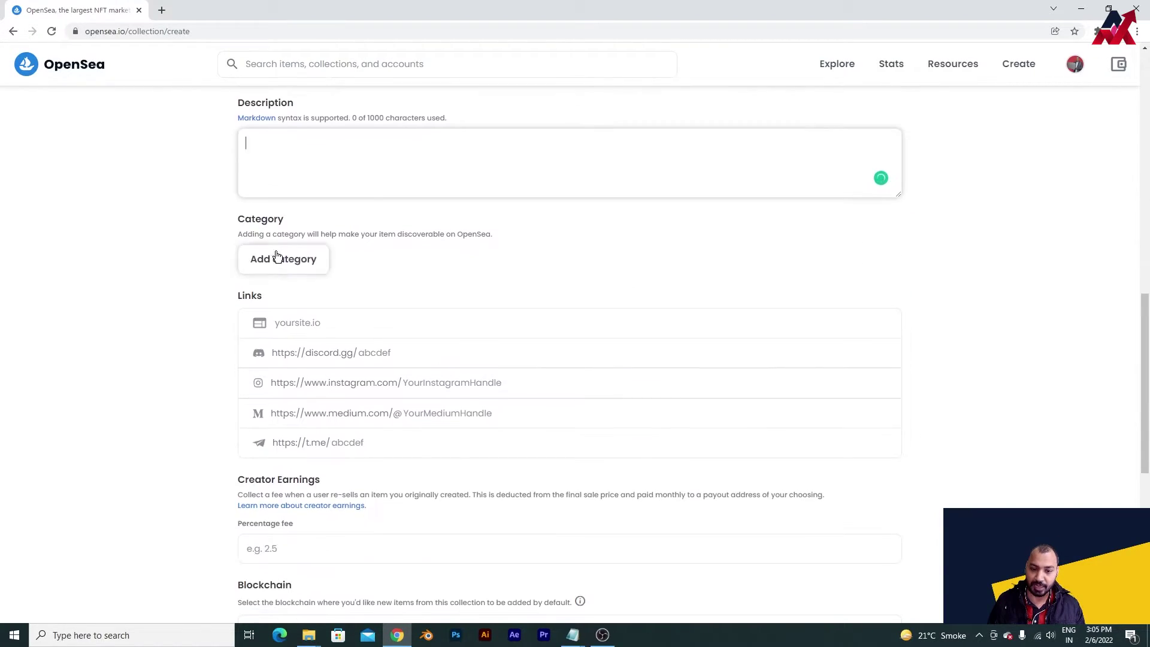
- Set the draft collection's category to Art and blockchain to Polygon
{"action": "left_click", "coordinate": [277, 257]}
{"action": "left_click", "coordinate": [275, 294]}
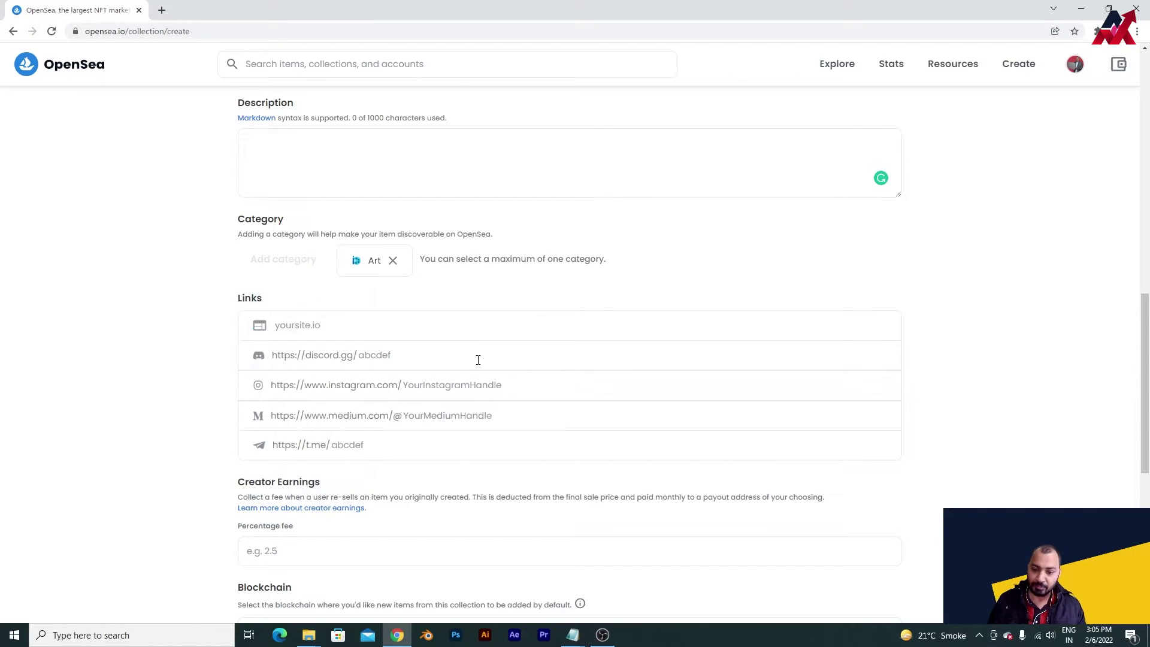
{"action": "scroll", "coordinate": [419, 347], "scroll_direction": "down", "scroll_amount": 3}
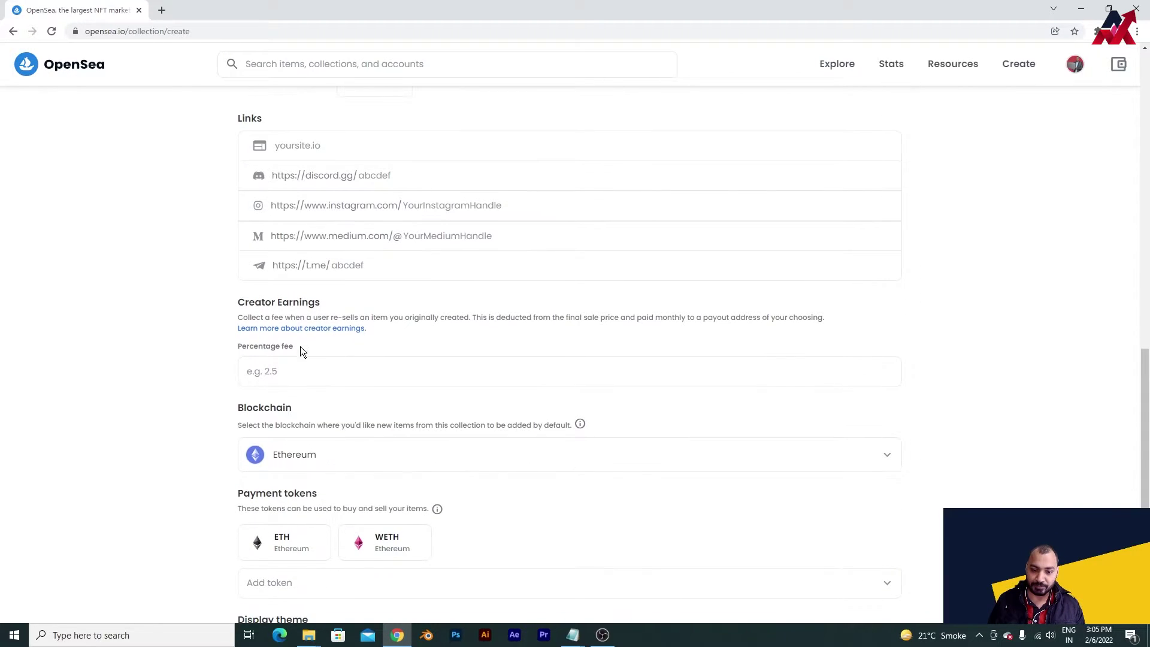
{"action": "left_click", "coordinate": [311, 372]}
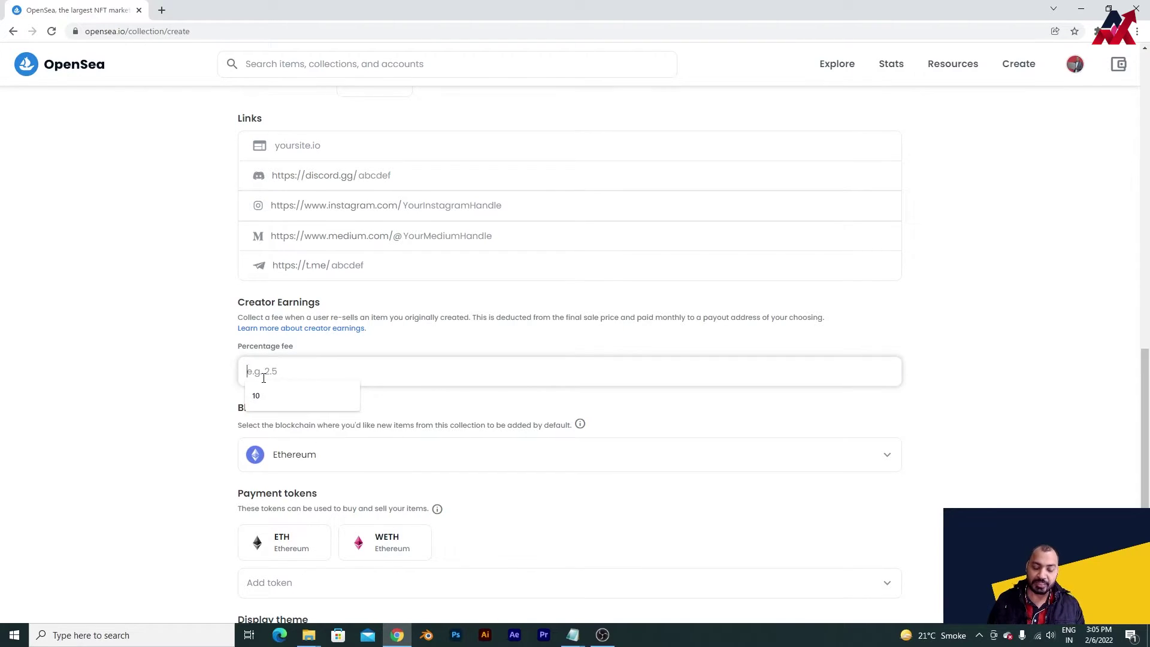
{"action": "scroll", "coordinate": [472, 416], "scroll_direction": "down", "scroll_amount": 3}
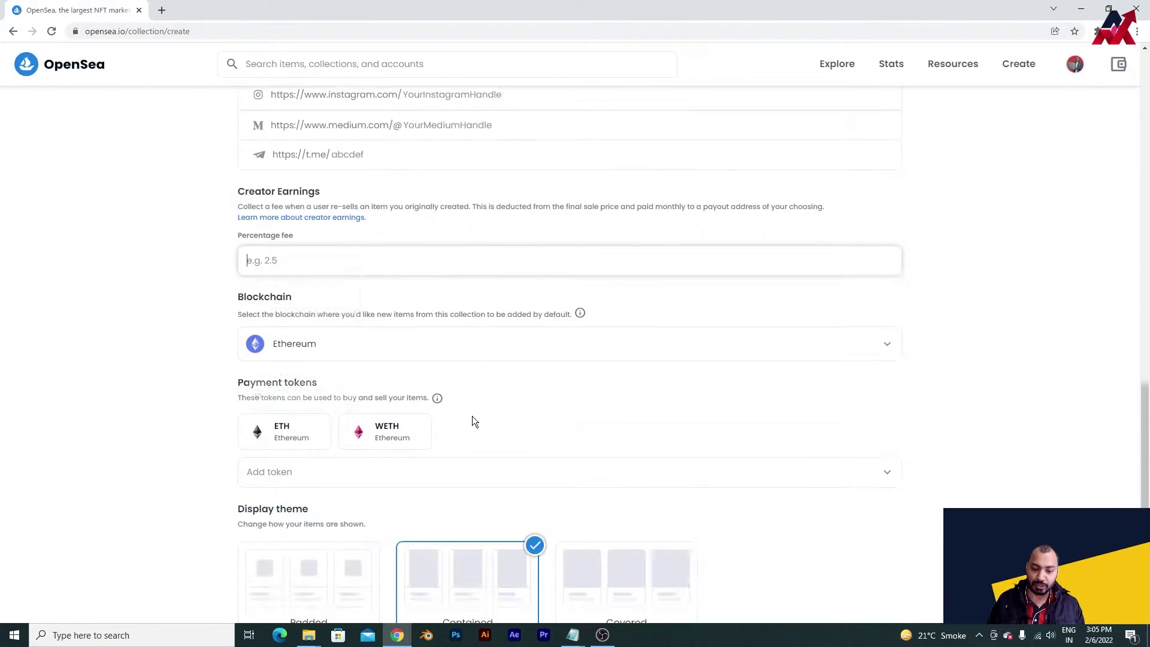
{"action": "left_click", "coordinate": [672, 280]}
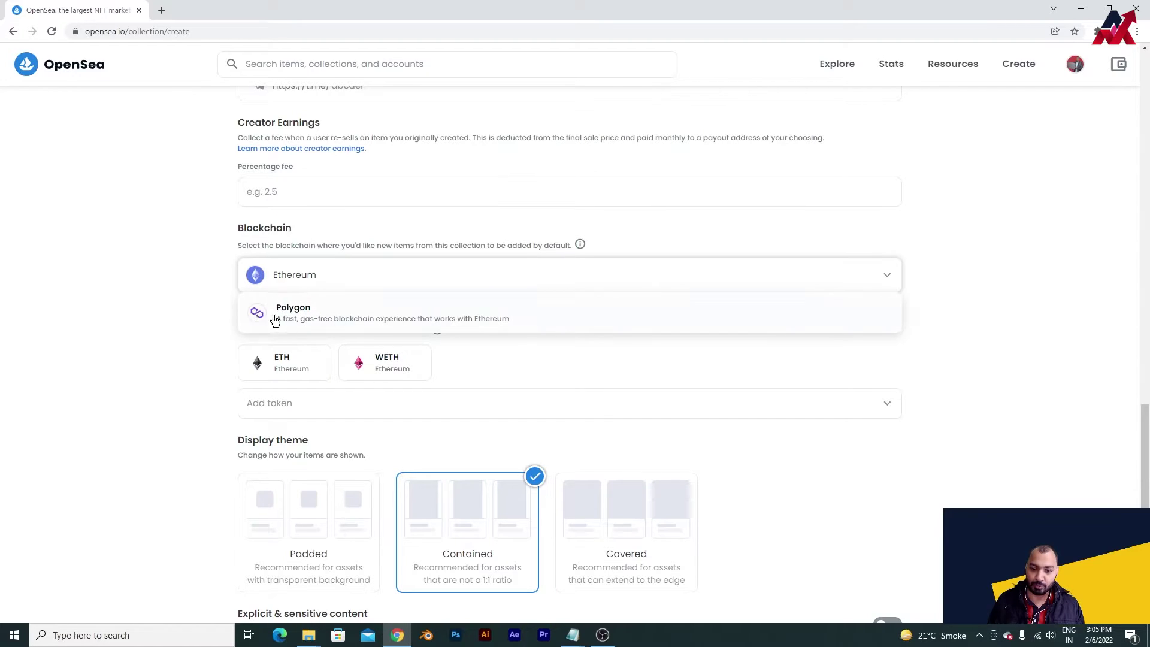
{"action": "left_click", "coordinate": [311, 313]}
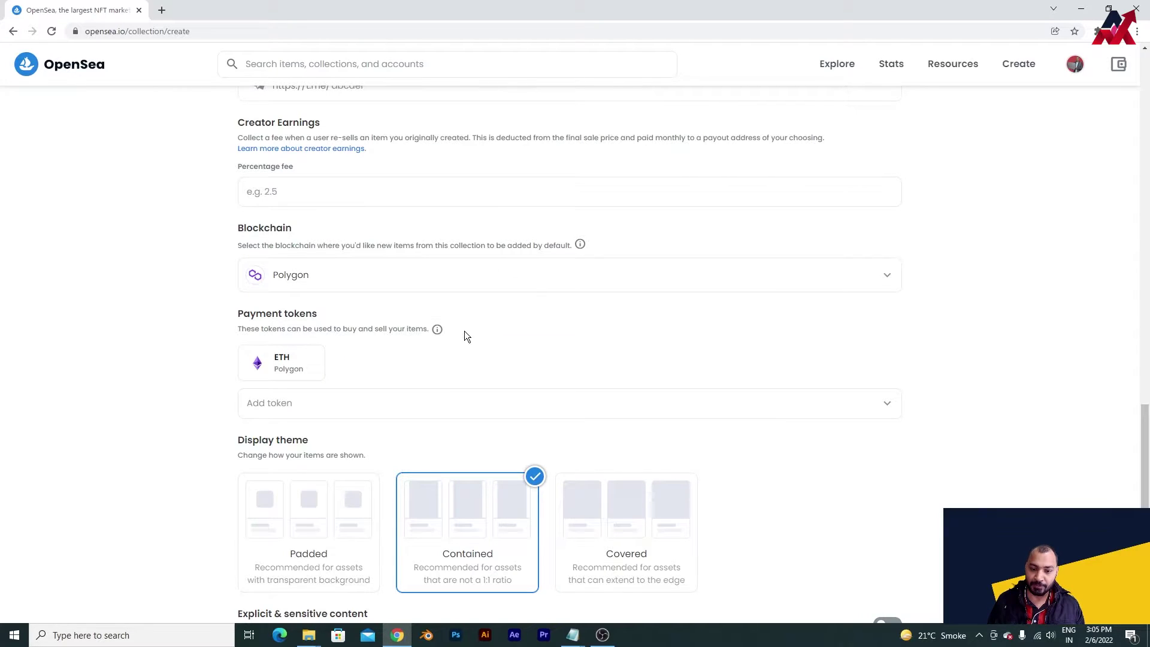
- Abandon the unsaved collection form and open Cute Zombie Monsters instead
{"action": "scroll", "coordinate": [465, 330], "scroll_direction": "up", "scroll_amount": 15}
{"action": "scroll", "coordinate": [465, 330], "scroll_direction": "down", "scroll_amount": 12}
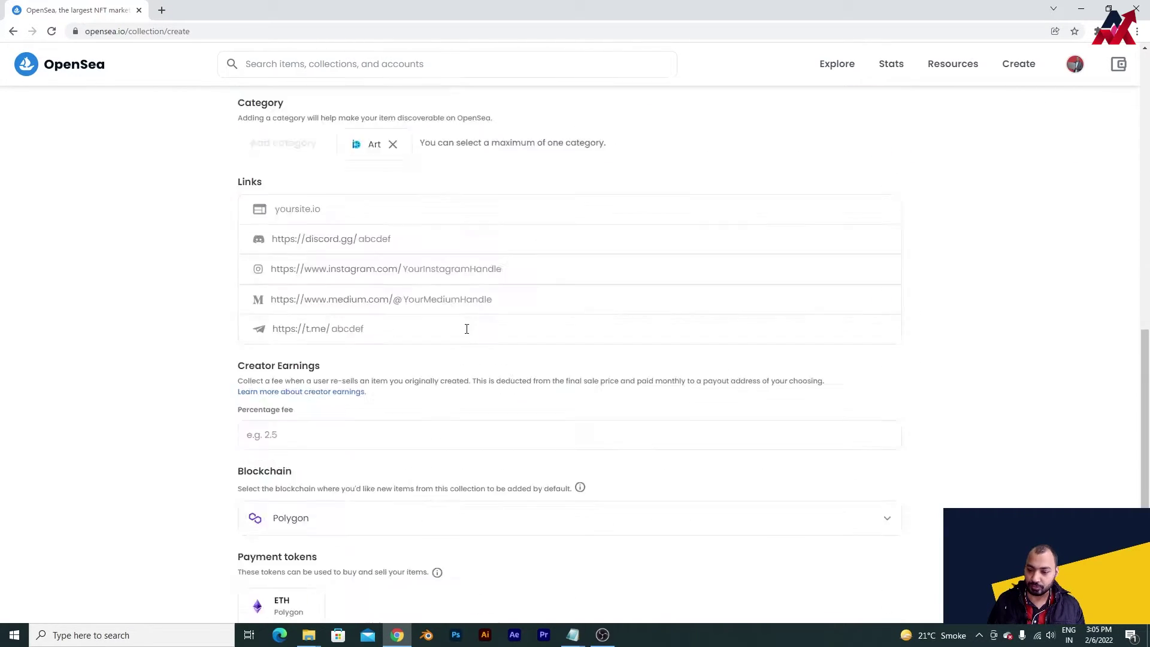
{"action": "scroll", "coordinate": [466, 329], "scroll_direction": "down", "scroll_amount": 5}
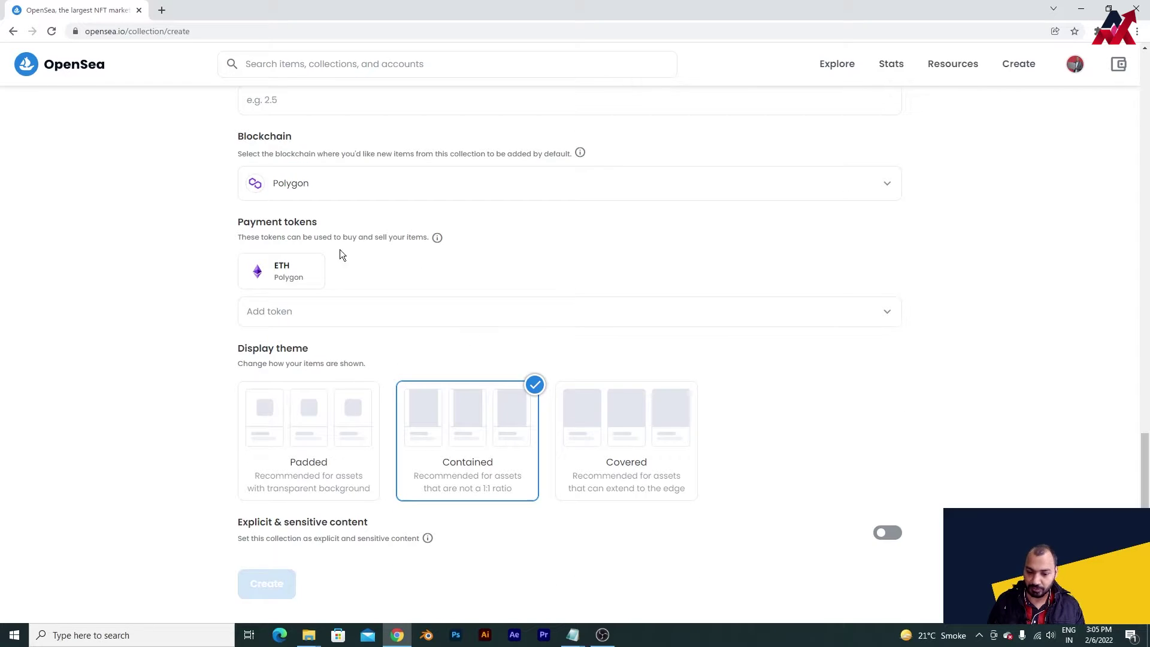
{"action": "left_click", "coordinate": [13, 31]}
{"action": "left_click", "coordinate": [336, 308]}
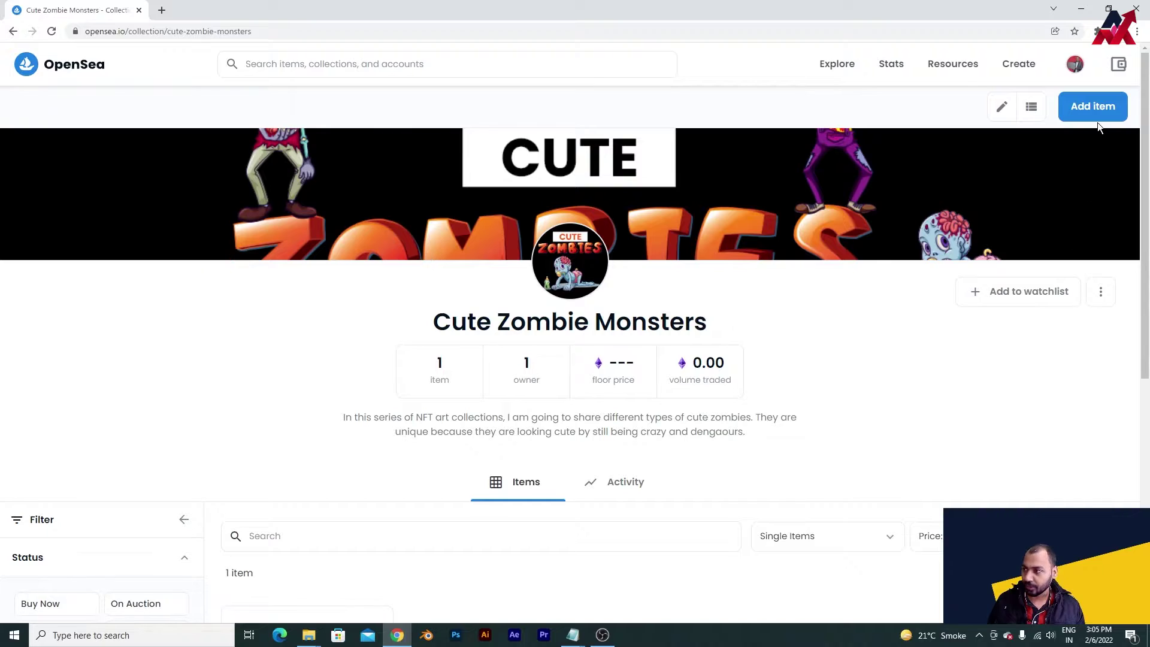
- Start adding an item, back out to My Collections, and reopen Cute Zombie Monsters
{"action": "left_click", "coordinate": [1093, 108]}
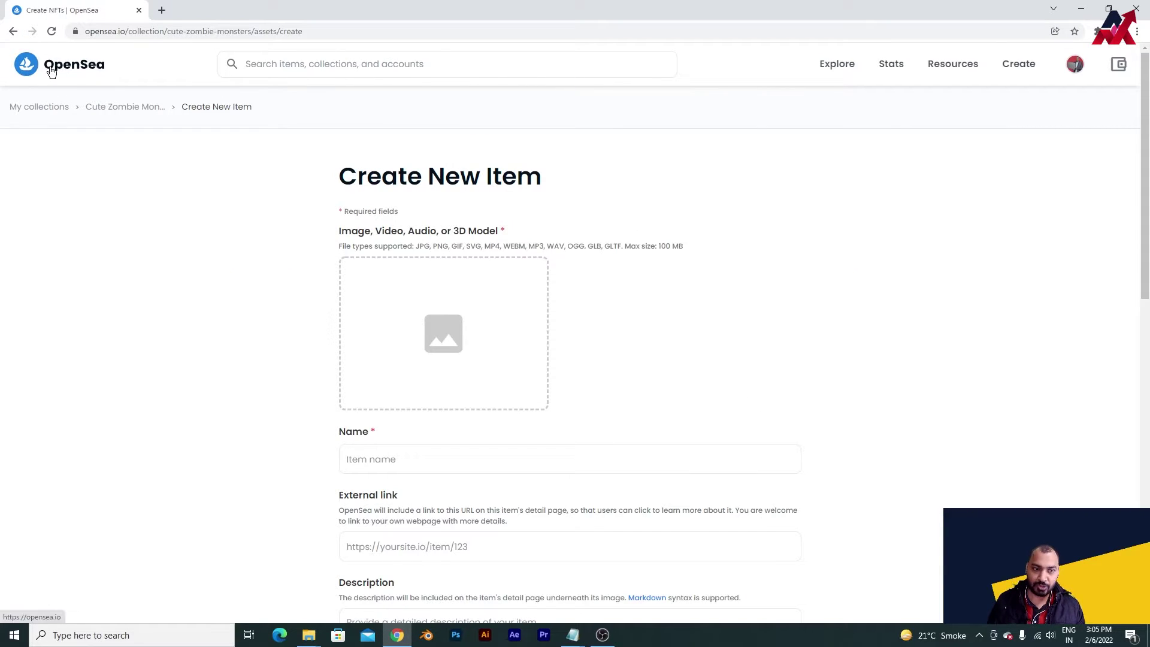
{"action": "left_click", "coordinate": [13, 30]}
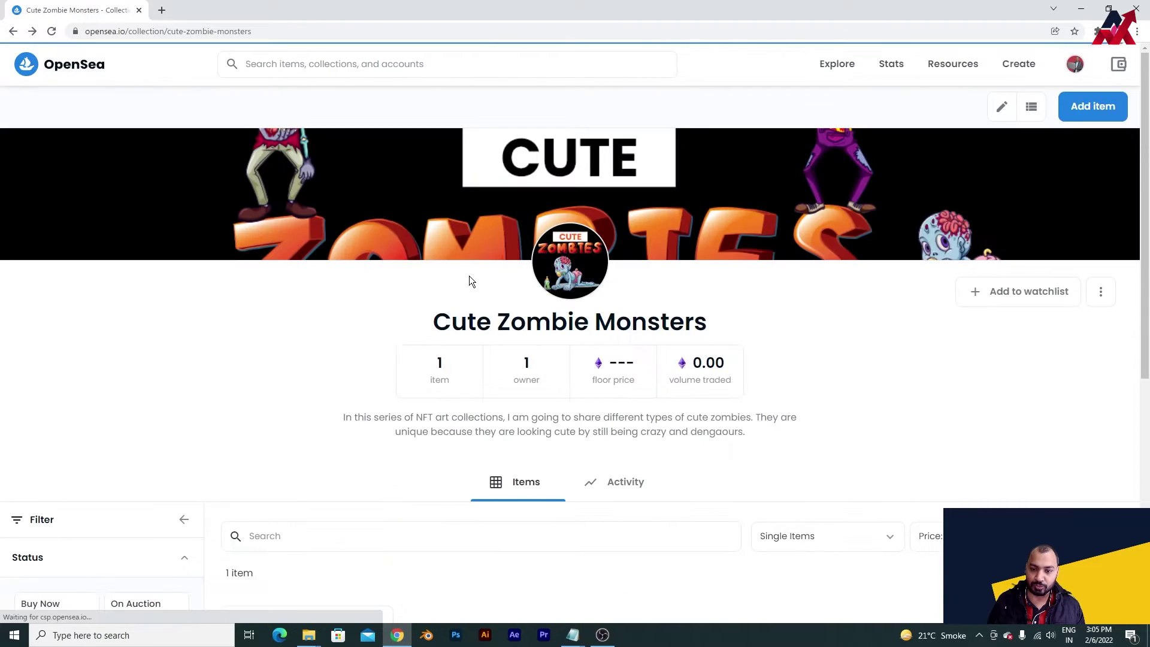
{"action": "left_click", "coordinate": [13, 30]}
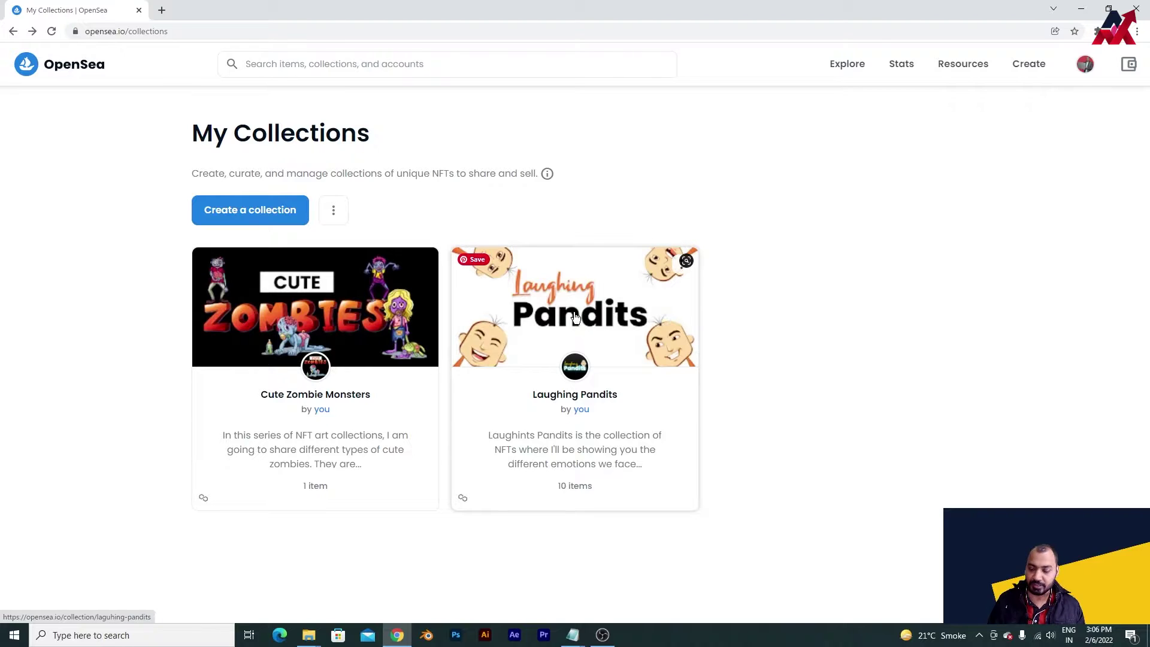
{"action": "left_click", "coordinate": [359, 407]}
- Start a new item in Cute Zombie Monsters and confirm its blockchain is Polygon
{"action": "left_click", "coordinate": [1090, 105]}
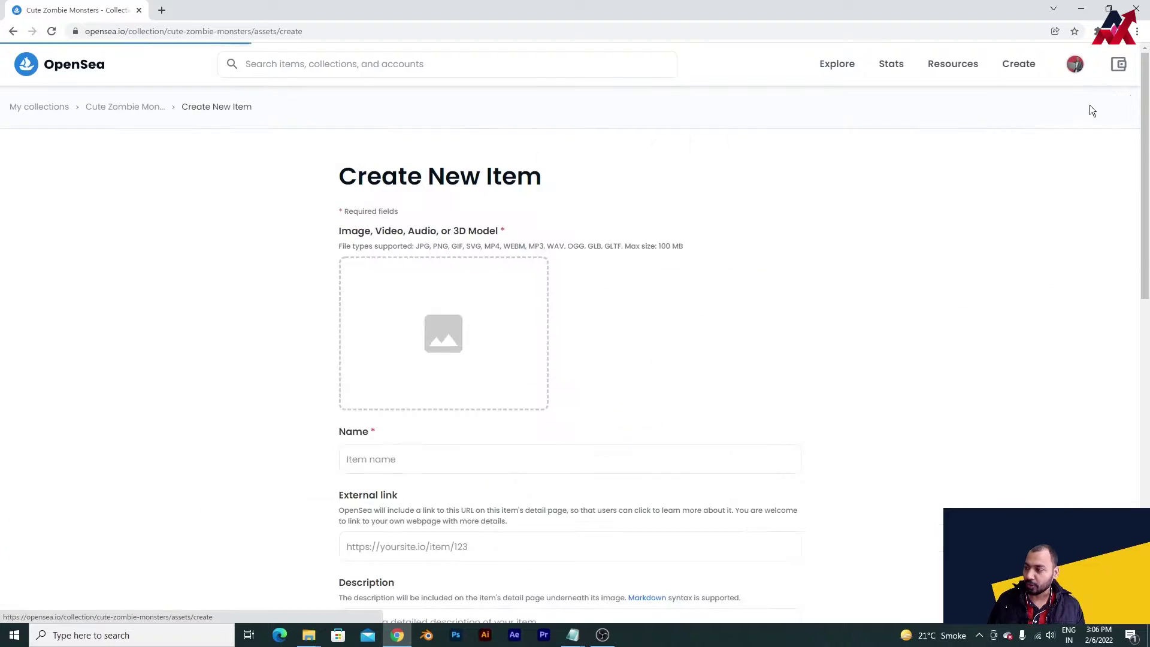
{"action": "scroll", "coordinate": [698, 370], "scroll_direction": "down", "scroll_amount": 10}
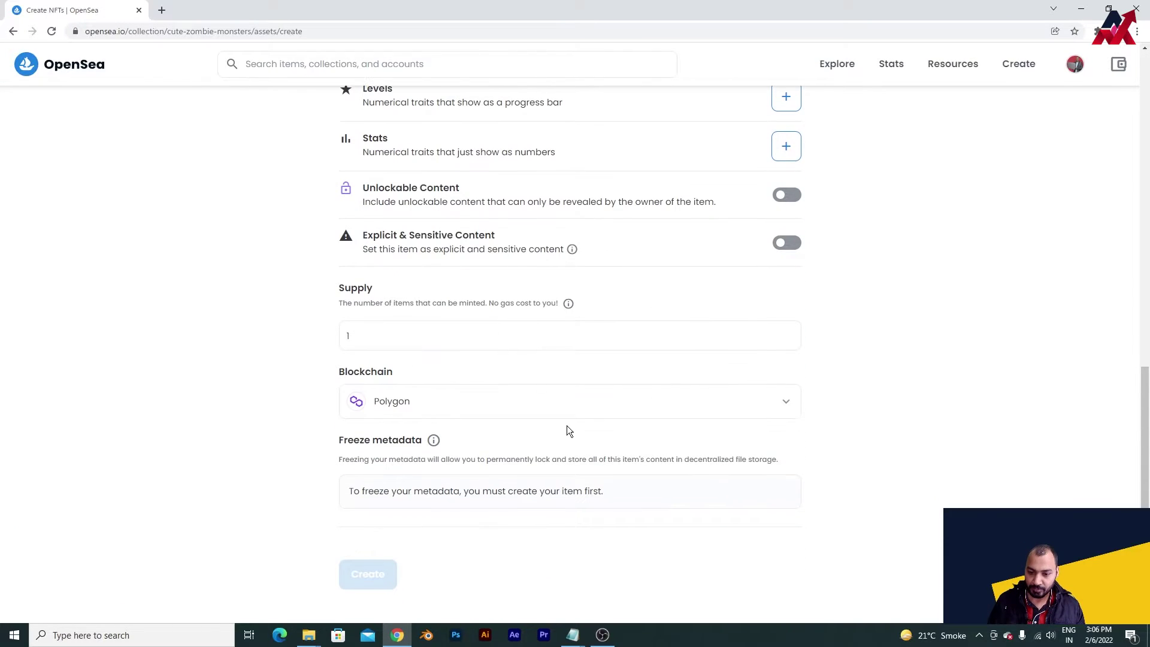
{"action": "left_click", "coordinate": [580, 402]}
{"action": "left_click", "coordinate": [422, 406]}
{"action": "scroll", "coordinate": [423, 406], "scroll_direction": "up", "scroll_amount": 10}
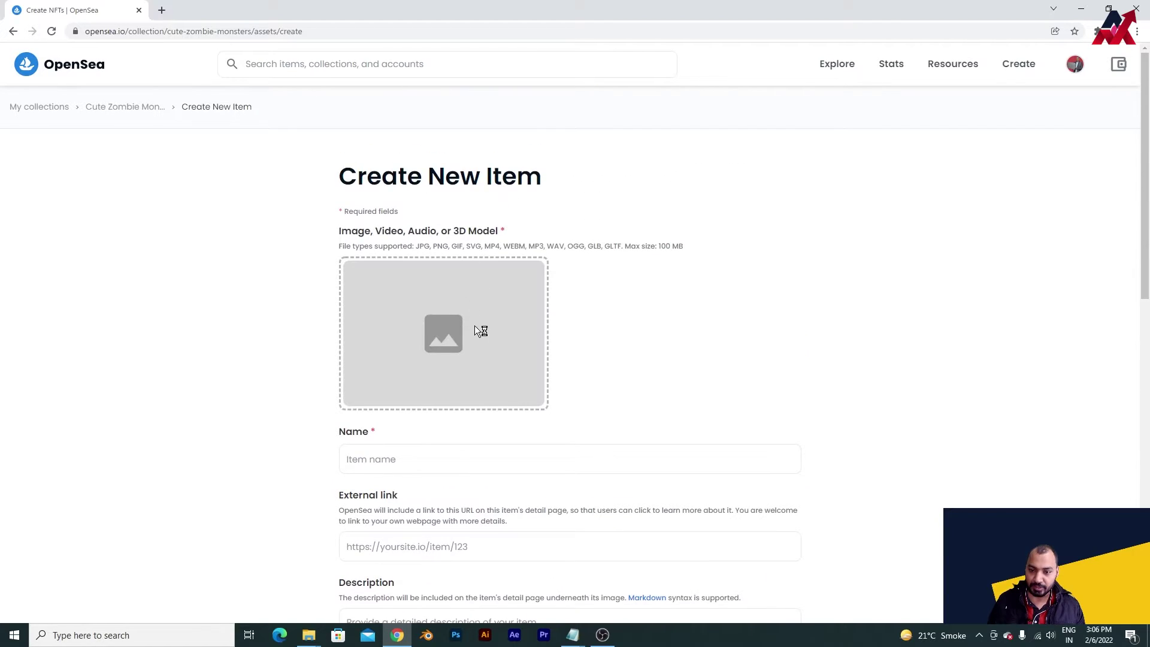
- Upload CuteZombies-02 from the NFT > NewtonNFTs > CuteZombies folder as the item's image
{"action": "left_click", "coordinate": [477, 331]}
{"action": "left_click", "coordinate": [238, 303]}
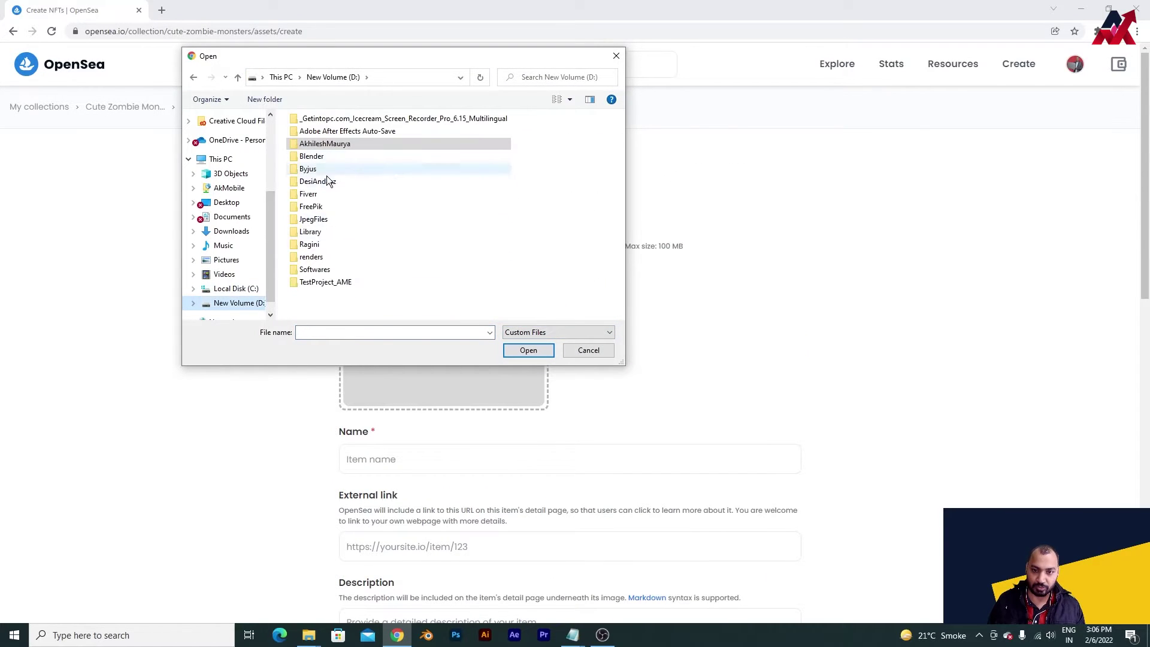
{"action": "double_click", "coordinate": [334, 145]}
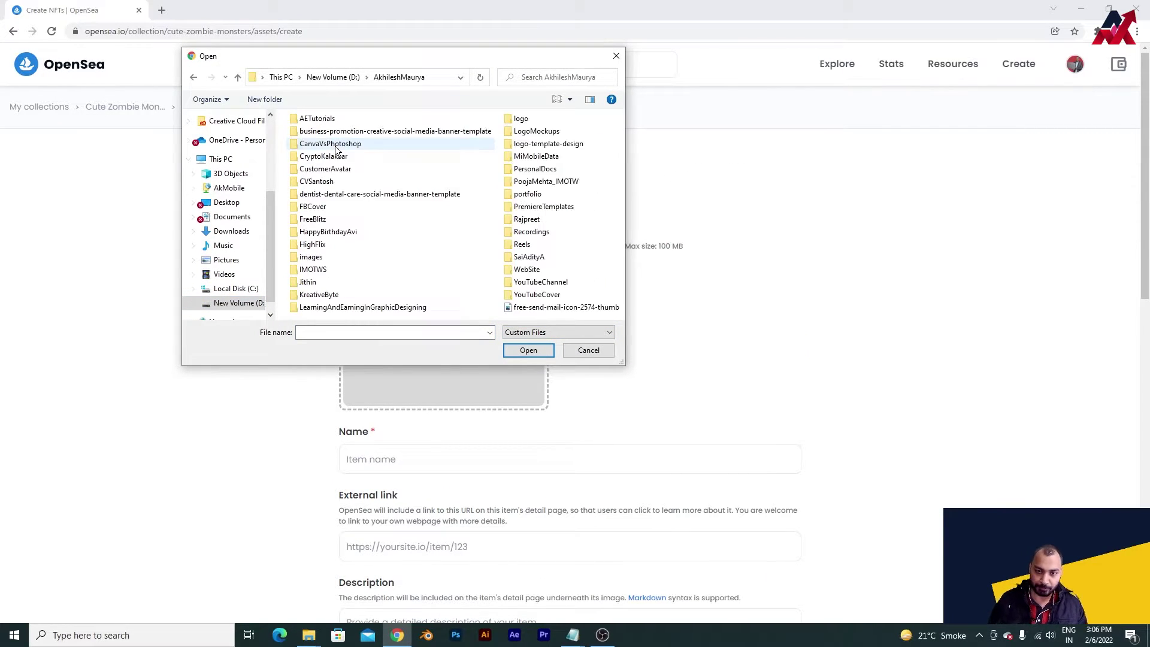
{"action": "key", "text": "k"}
{"action": "key", "text": "Return"}
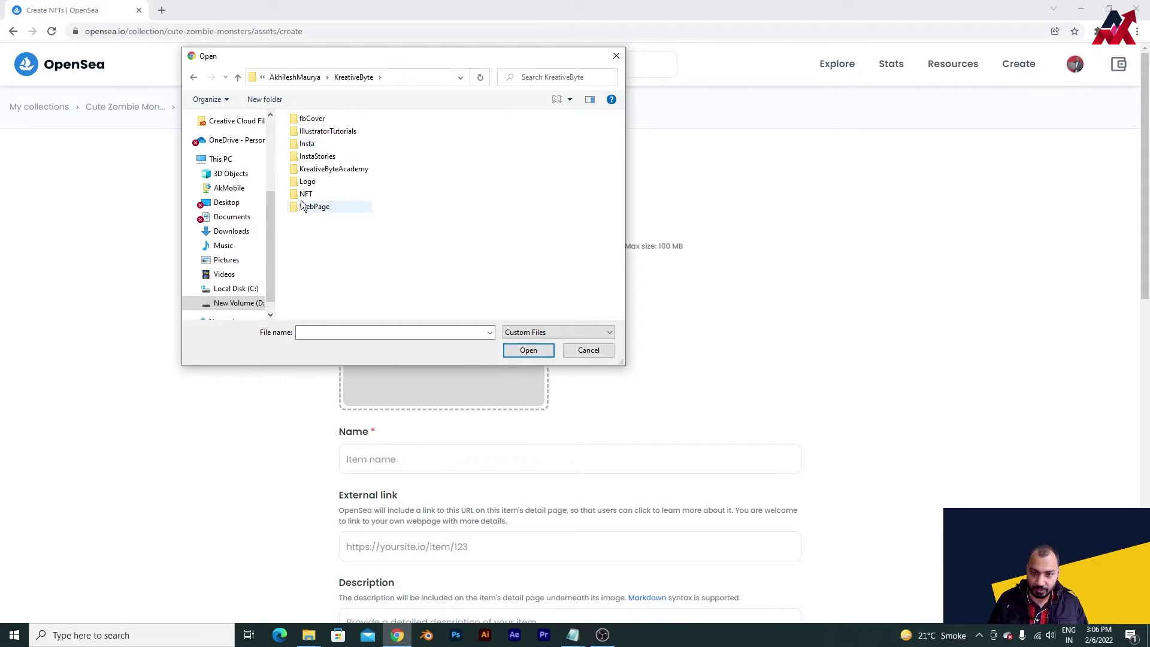
{"action": "double_click", "coordinate": [303, 195]}
{"action": "double_click", "coordinate": [333, 133]}
{"action": "double_click", "coordinate": [321, 131]}
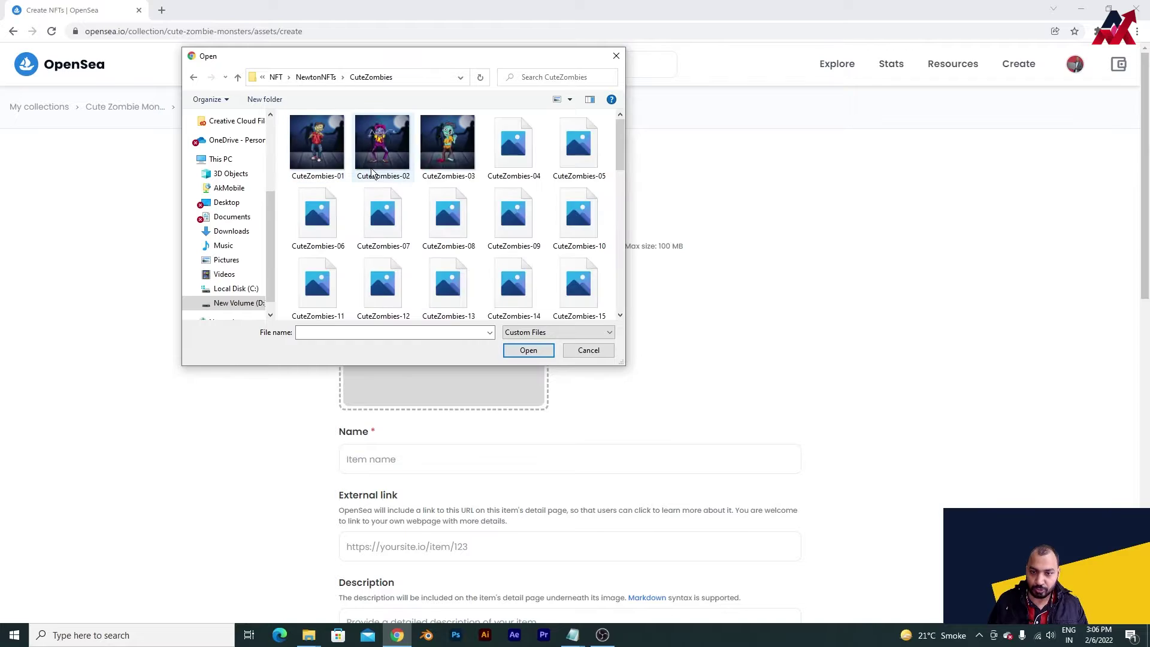
{"action": "left_click", "coordinate": [378, 143]}
{"action": "double_click", "coordinate": [378, 143]}
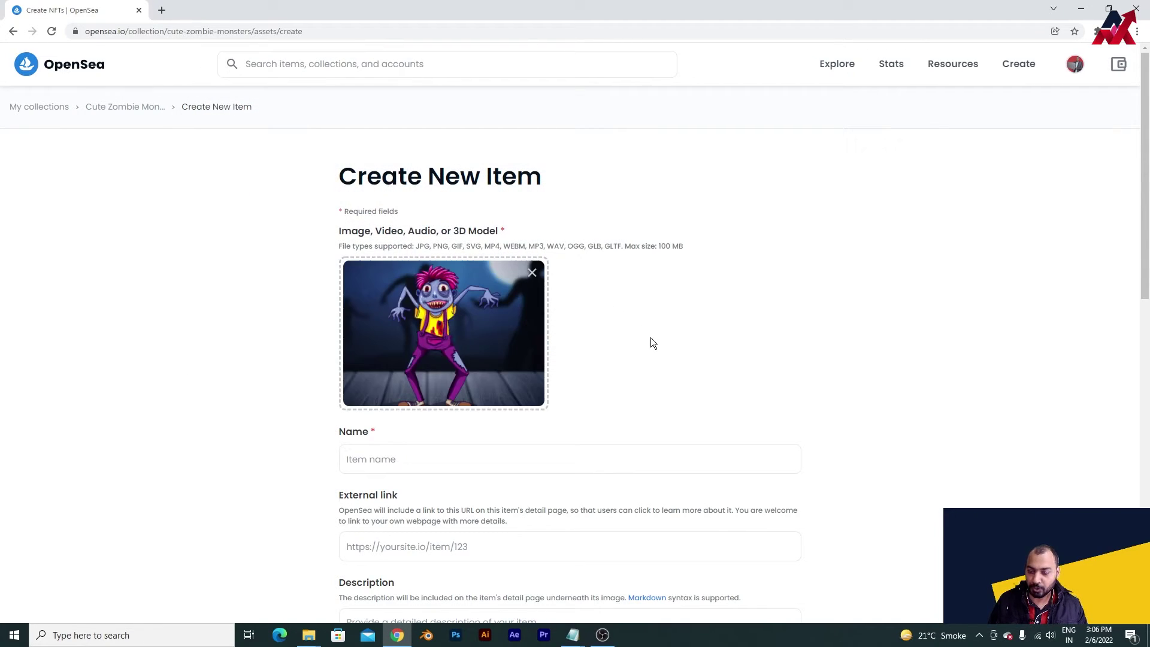
- Name the item 'Cute Zombie #2'
{"action": "scroll", "coordinate": [606, 357], "scroll_direction": "down", "scroll_amount": 2}
{"action": "left_click", "coordinate": [508, 341]}
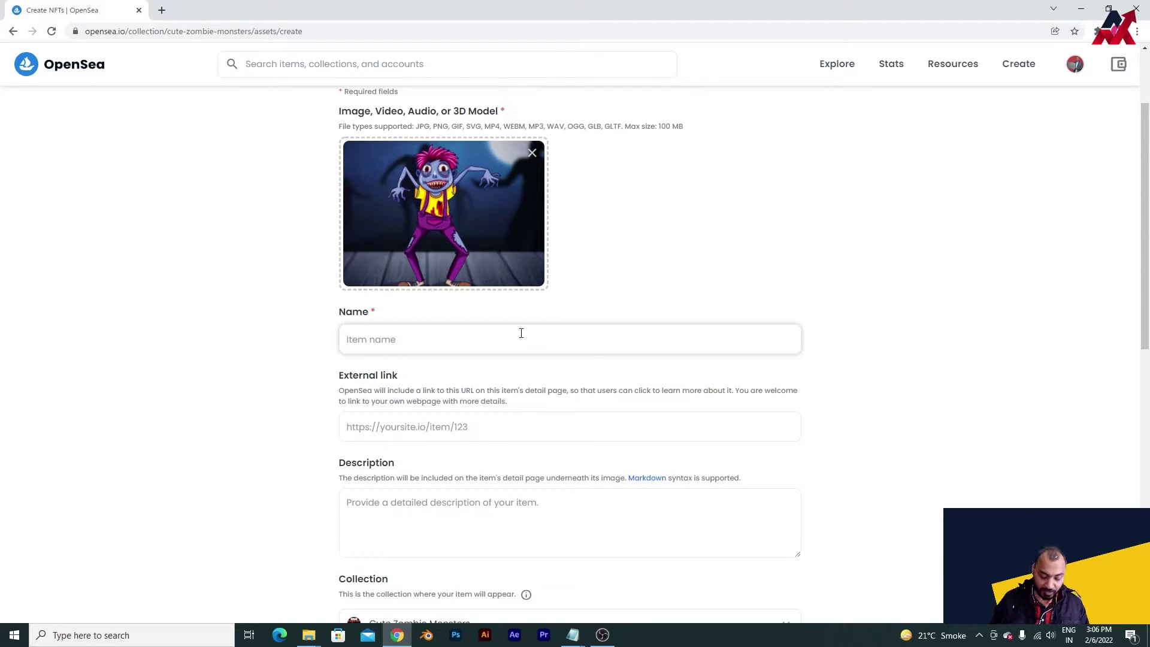
{"action": "type", "text": "Cute "}
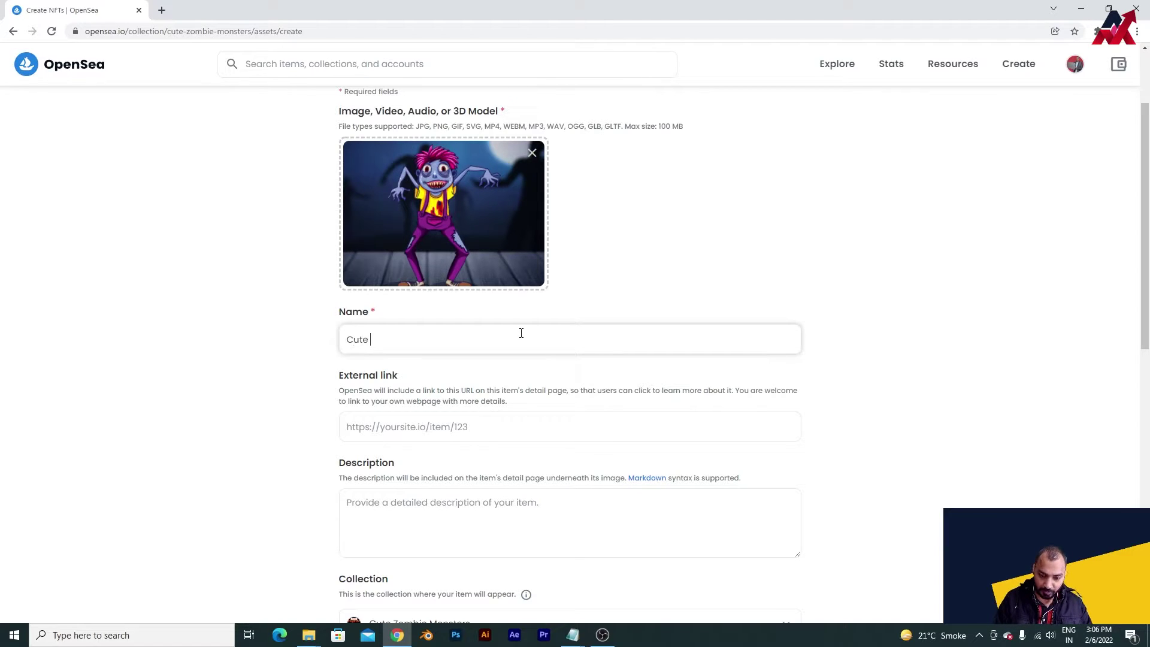
{"action": "type", "text": "Zomb"}
{"action": "key", "text": "BackSpace"}
{"action": "type", "text": "mbie "}
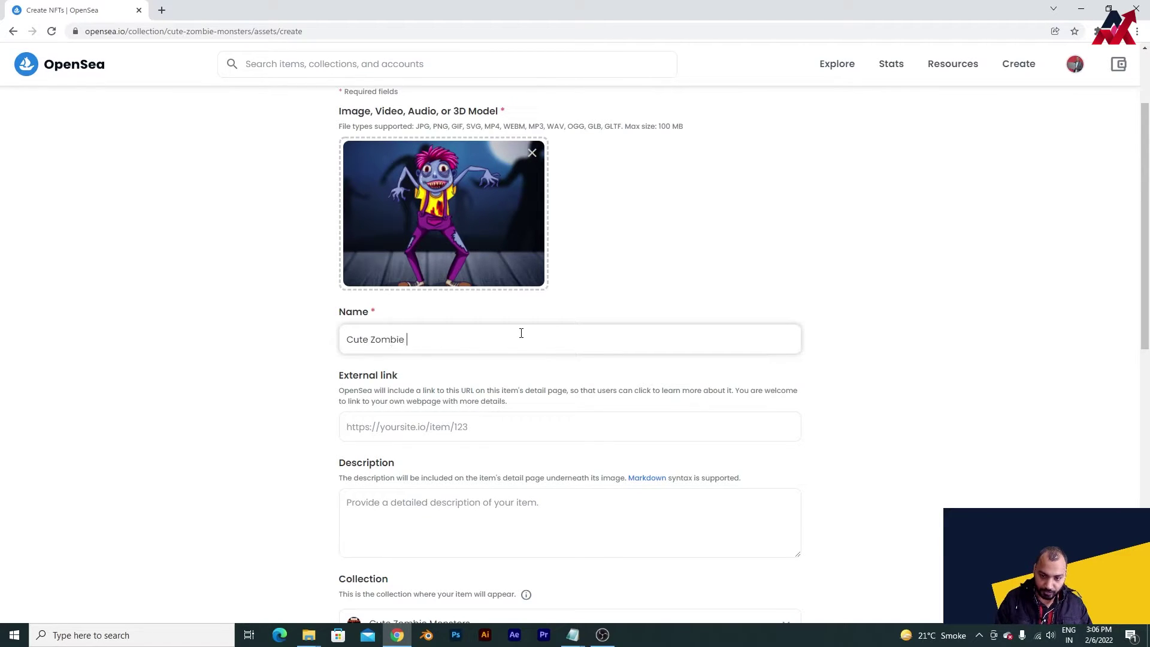
{"action": "type", "text": "$"}
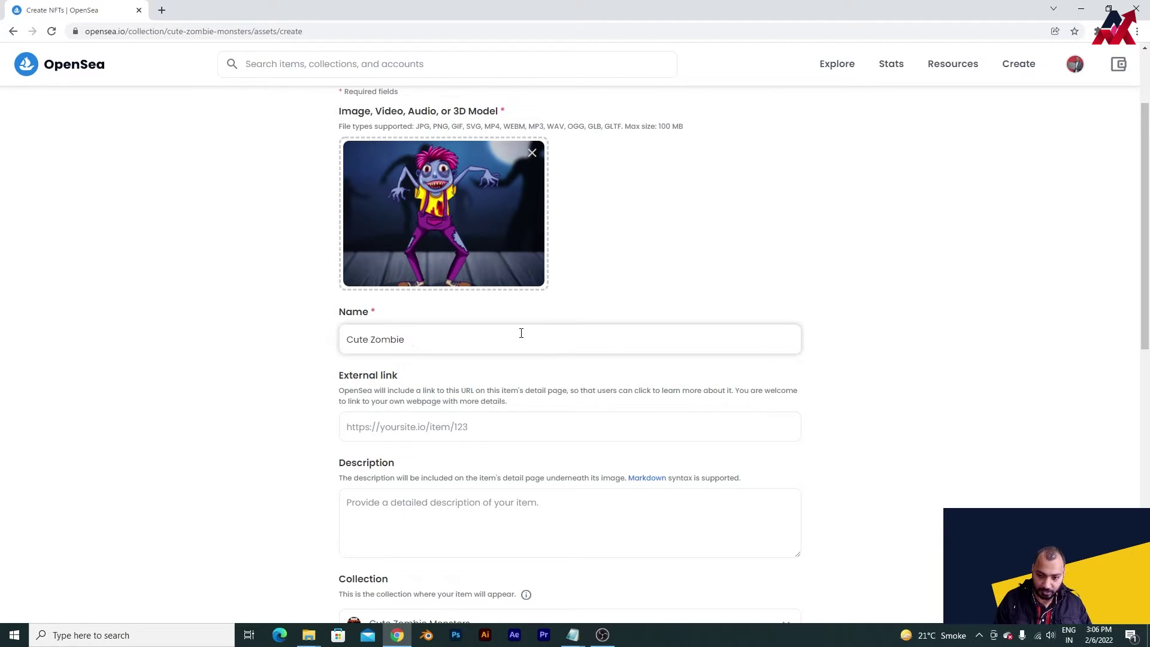
{"action": "type", "text": "#"}
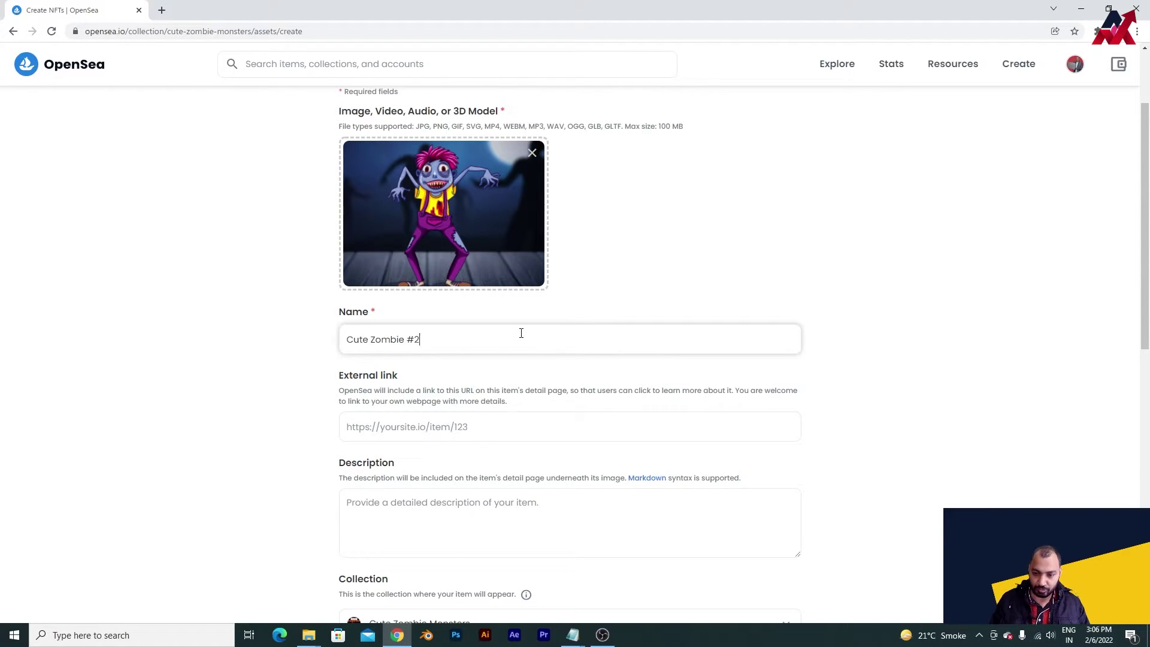
{"action": "type", "text": "2"}
{"action": "key", "text": "Tab"}
- Type a placeholder description saying this area can be edited later
{"action": "scroll", "coordinate": [555, 381], "scroll_direction": "down", "scroll_amount": 1}
{"action": "left_click", "coordinate": [477, 455]}
{"action": "scroll", "coordinate": [476, 455], "scroll_direction": "up", "scroll_amount": 1}
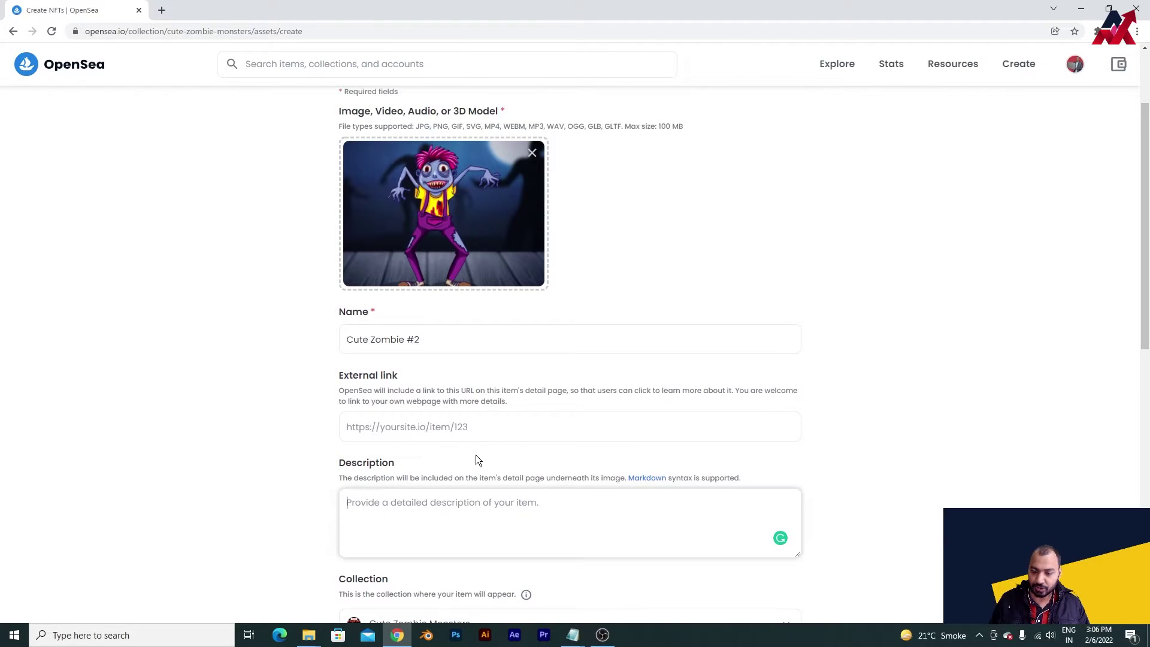
{"action": "scroll", "coordinate": [476, 454], "scroll_direction": "down", "scroll_amount": 3}
{"action": "scroll", "coordinate": [476, 454], "scroll_direction": "up", "scroll_amount": 2}
{"action": "scroll", "coordinate": [477, 455], "scroll_direction": "up", "scroll_amount": 3}
{"action": "scroll", "coordinate": [477, 455], "scroll_direction": "down", "scroll_amount": 4}
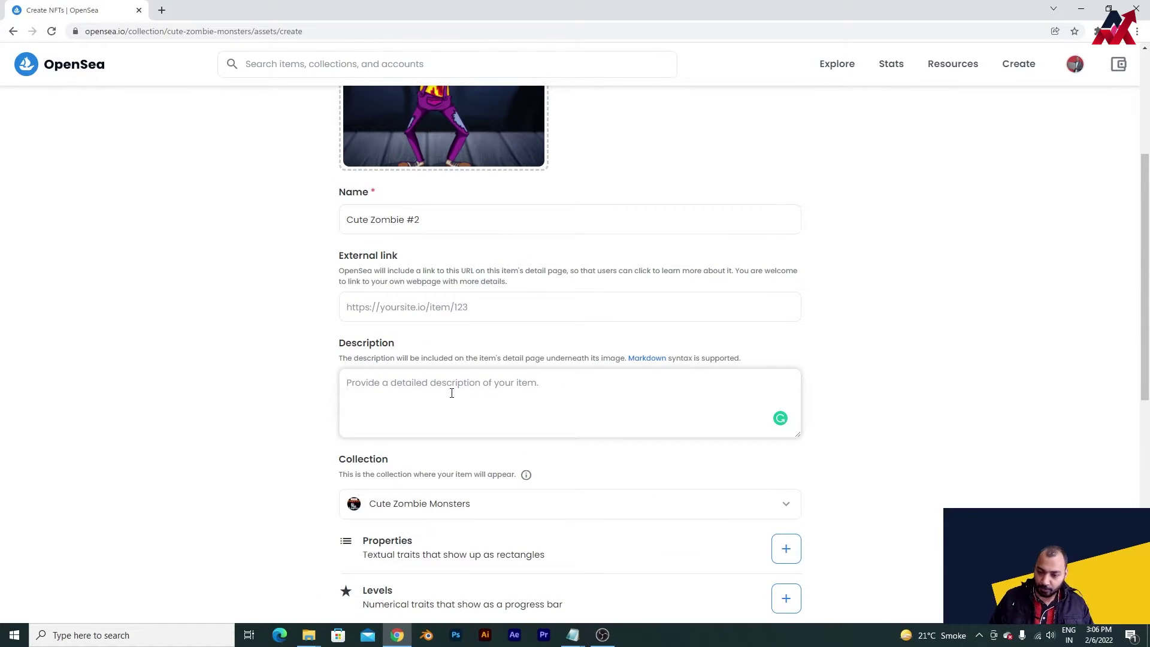
{"action": "type", "text": "Thi"}
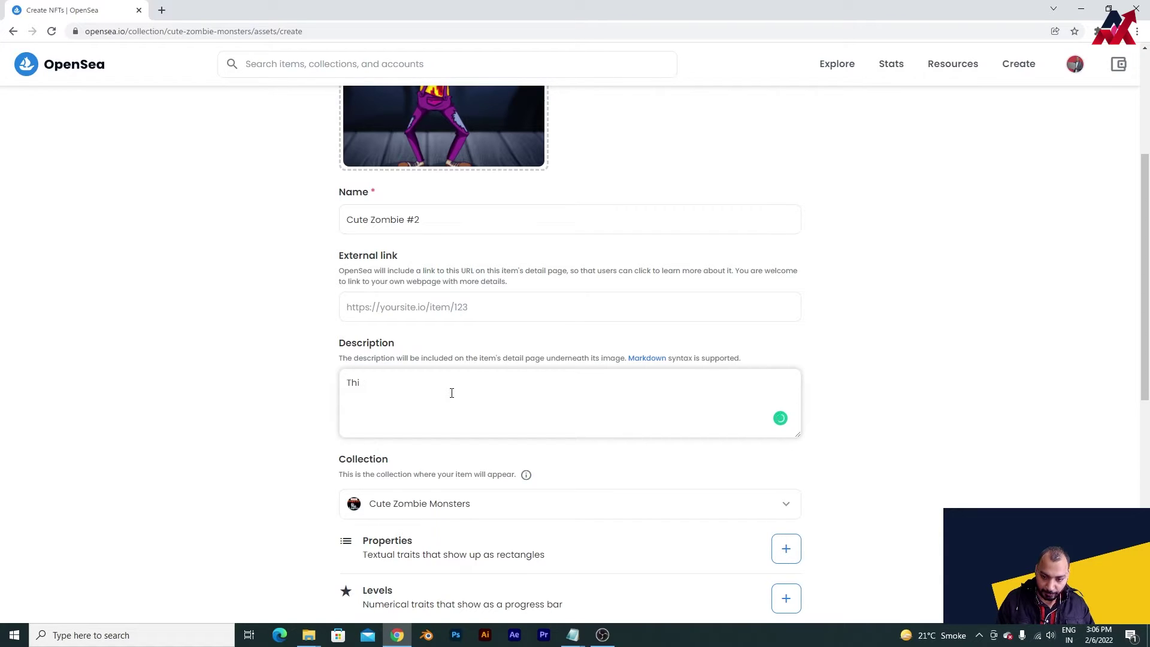
{"action": "type", "text": "is is descirpiton area that you can edit latr"}
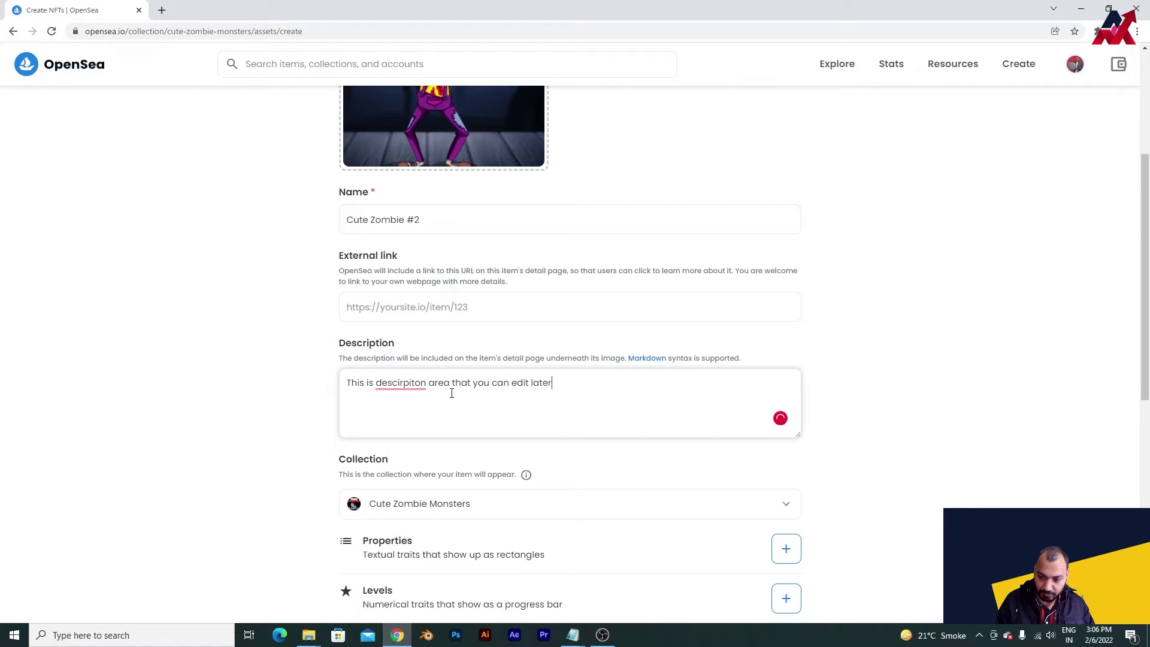
{"action": "type", "text": " orn"}
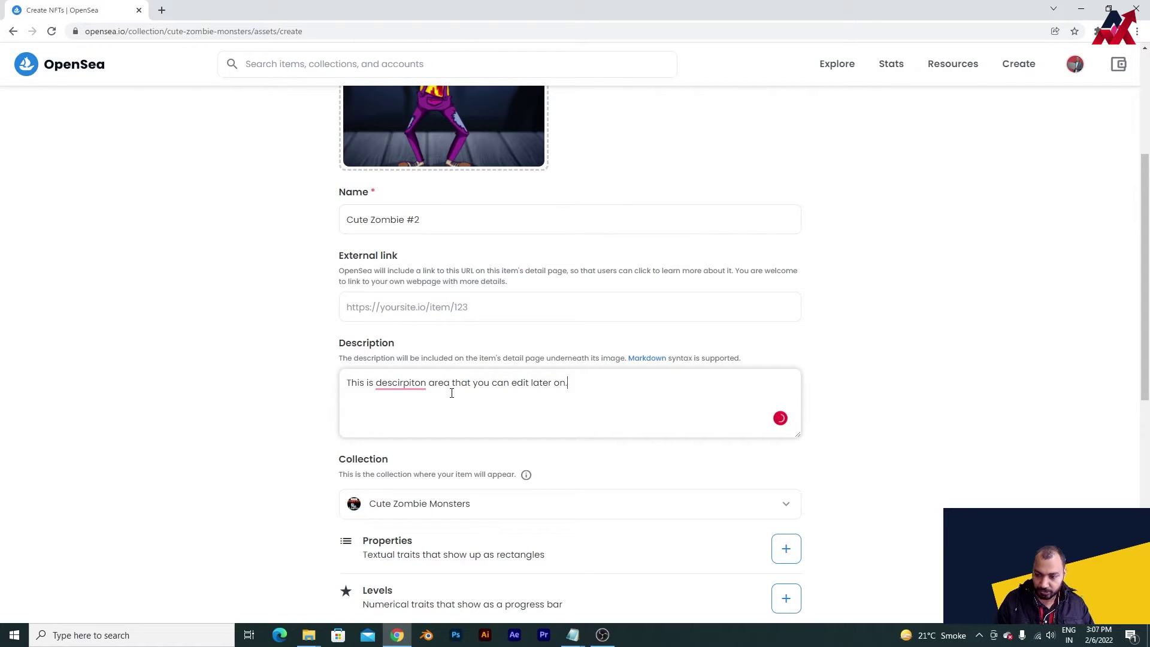
- Correct the description's spelling via suggestions and keep Cute Zombie Monsters as the collection
{"action": "right_click", "coordinate": [386, 386]}
{"action": "left_click", "coordinate": [403, 402]}
{"action": "scroll", "coordinate": [682, 452], "scroll_direction": "down", "scroll_amount": 3}
{"action": "left_click", "coordinate": [384, 203]}
{"action": "left_click", "coordinate": [395, 235]}
{"action": "left_click", "coordinate": [472, 325]}
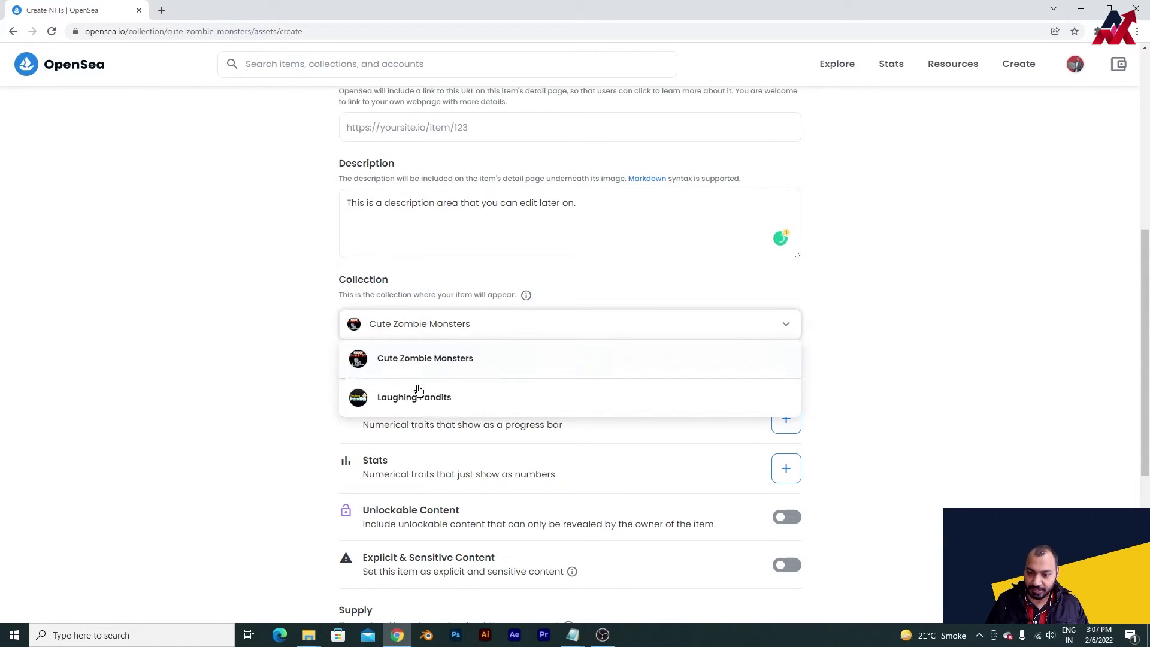
{"action": "left_click", "coordinate": [453, 372]}
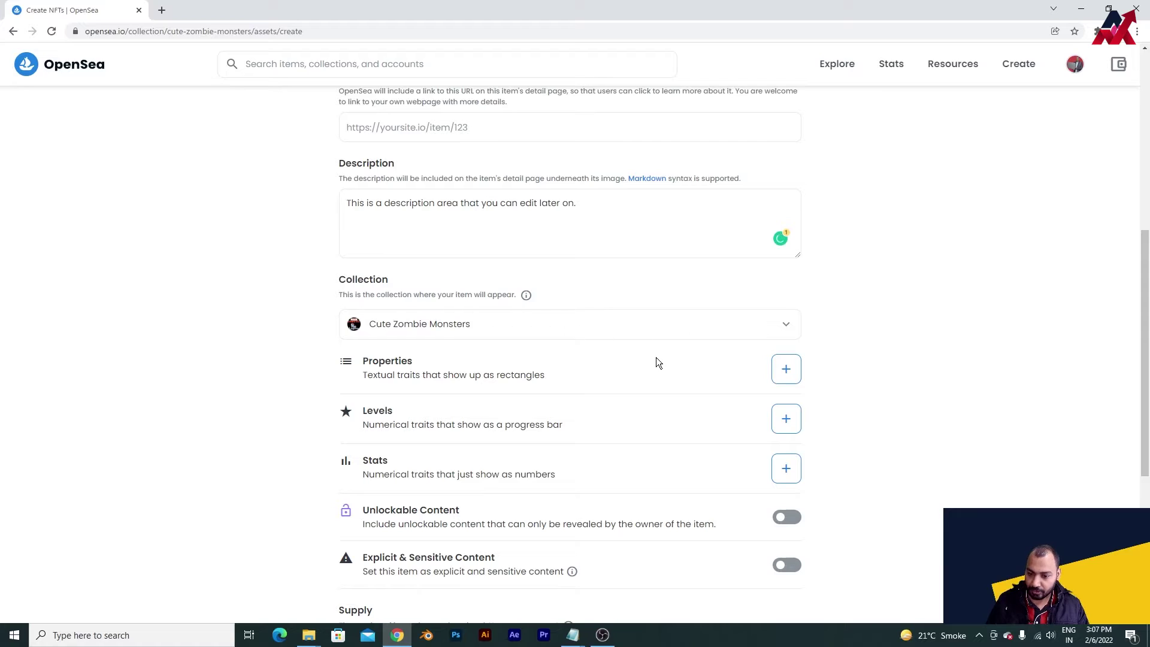
- Add properties Character: Male and Hairs: Red
{"action": "scroll", "coordinate": [656, 363], "scroll_direction": "down", "scroll_amount": 1}
{"action": "left_click", "coordinate": [786, 310]}
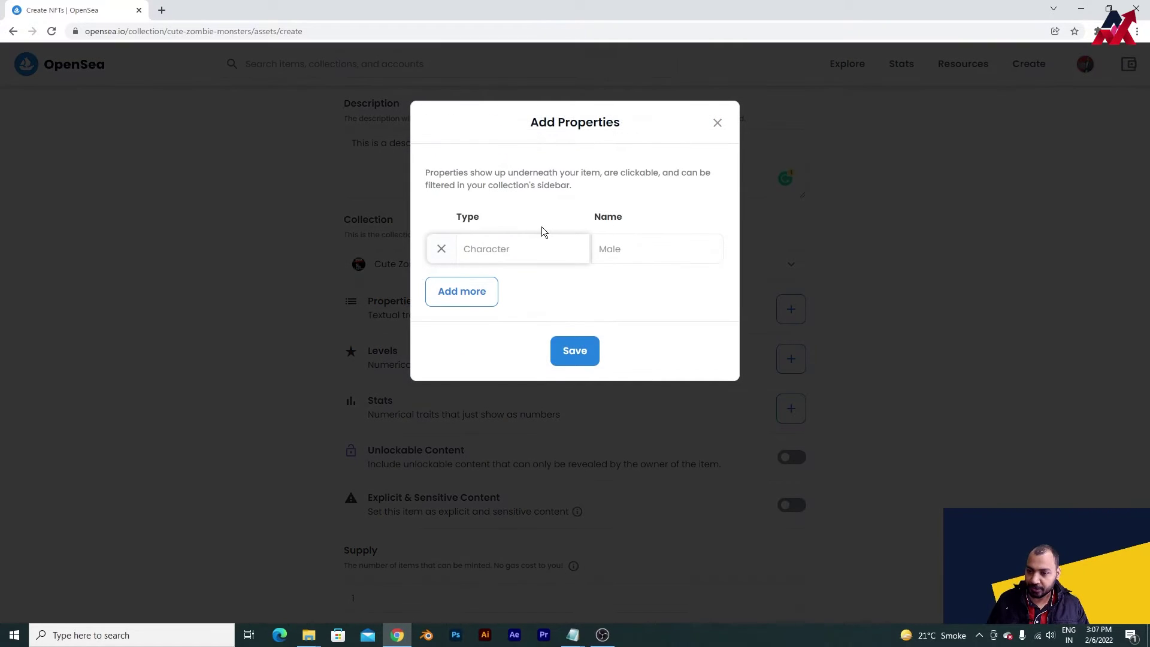
{"action": "type", "text": "Characterq"}
{"action": "key", "text": "BackSpace"}
{"action": "key", "text": "Tab"}
{"action": "type", "text": "Male"}
{"action": "left_click", "coordinate": [481, 292]}
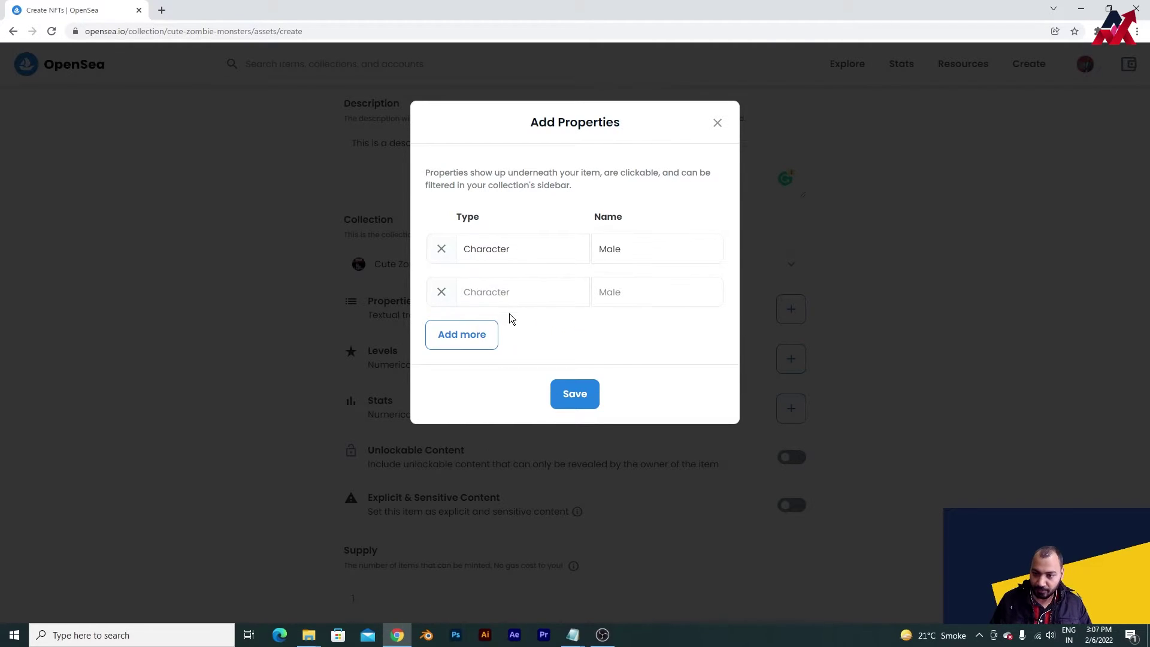
{"action": "left_click", "coordinate": [511, 301]}
{"action": "type", "text": "Hari"}
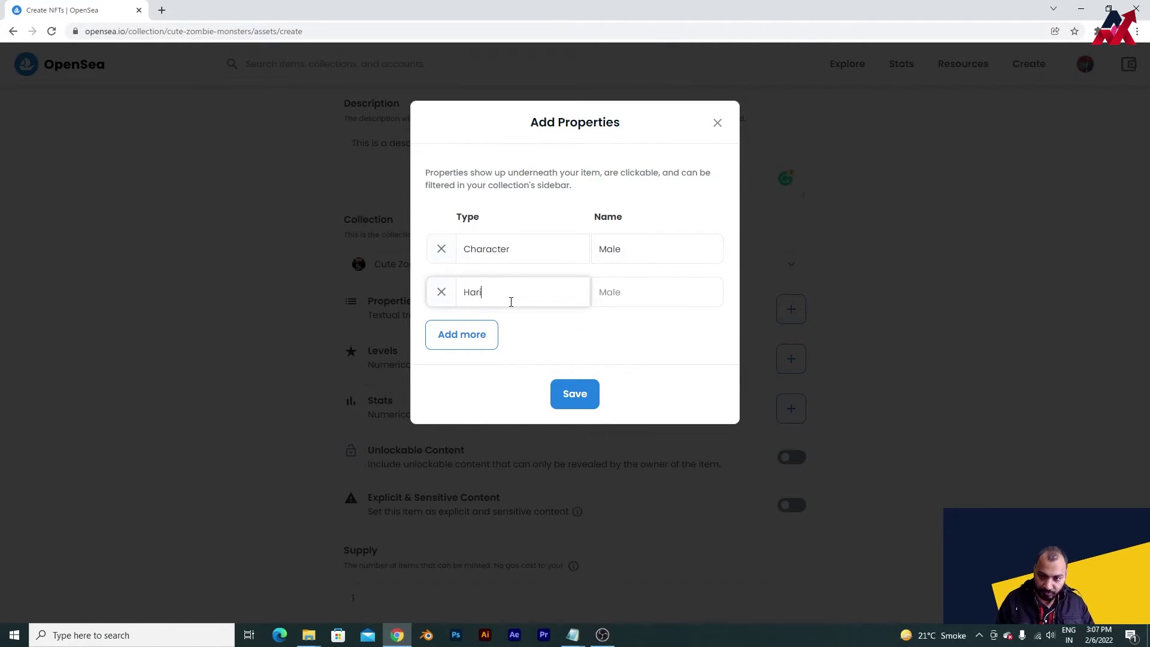
{"action": "type", "text": "r"}
{"action": "key", "text": "Tab"}
{"action": "key", "text": "shift+Tab"}
{"action": "type", "text": "Hairs"}
{"action": "key", "text": "Tab"}
{"action": "type", "text": "Red"}
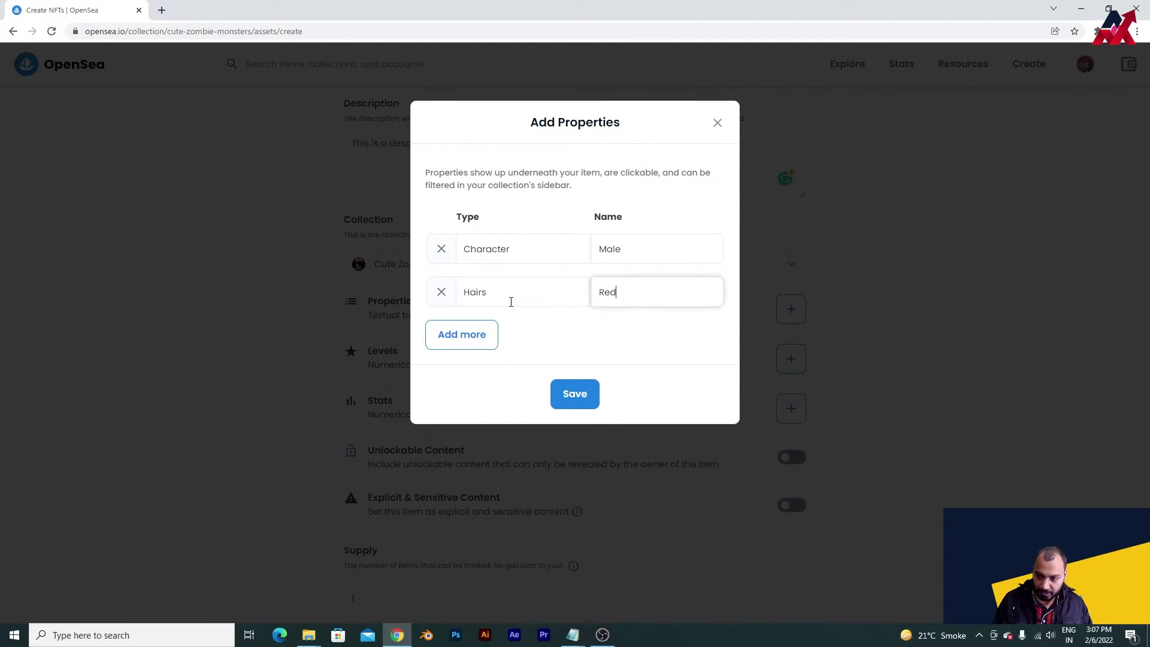
- Add properties Cloth: Modern and Emotion: Laughing
{"action": "left_click", "coordinate": [476, 331]}
{"action": "left_click", "coordinate": [484, 336]}
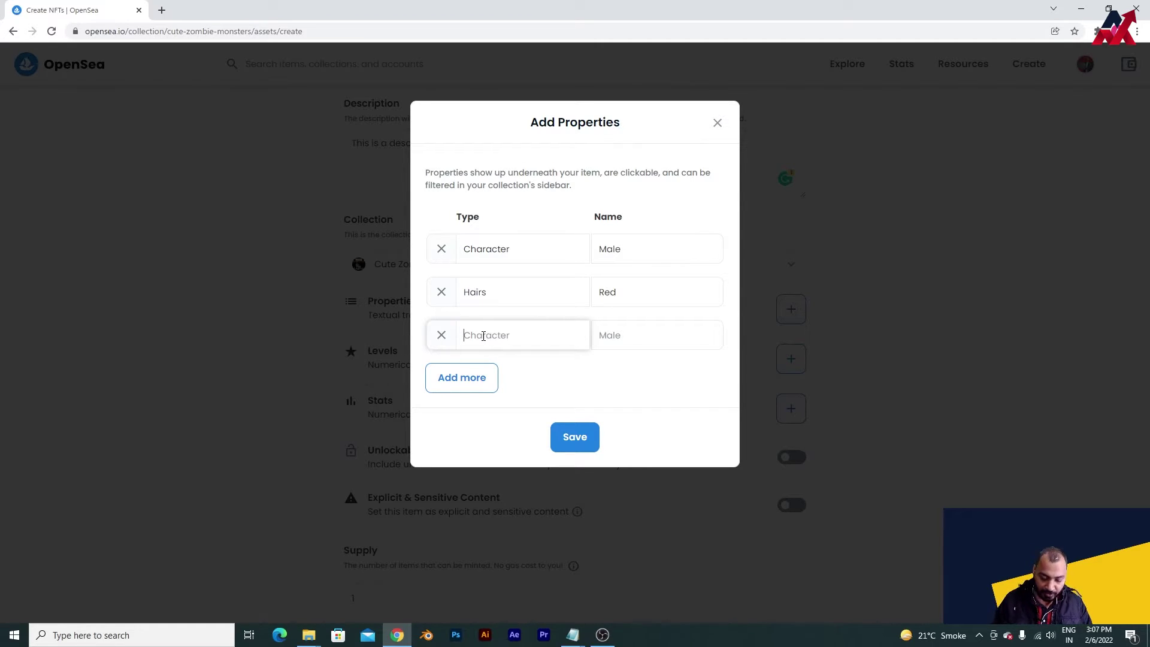
{"action": "type", "text": "Cloth"}
{"action": "key", "text": "Tab"}
{"action": "type", "text": "Modern"}
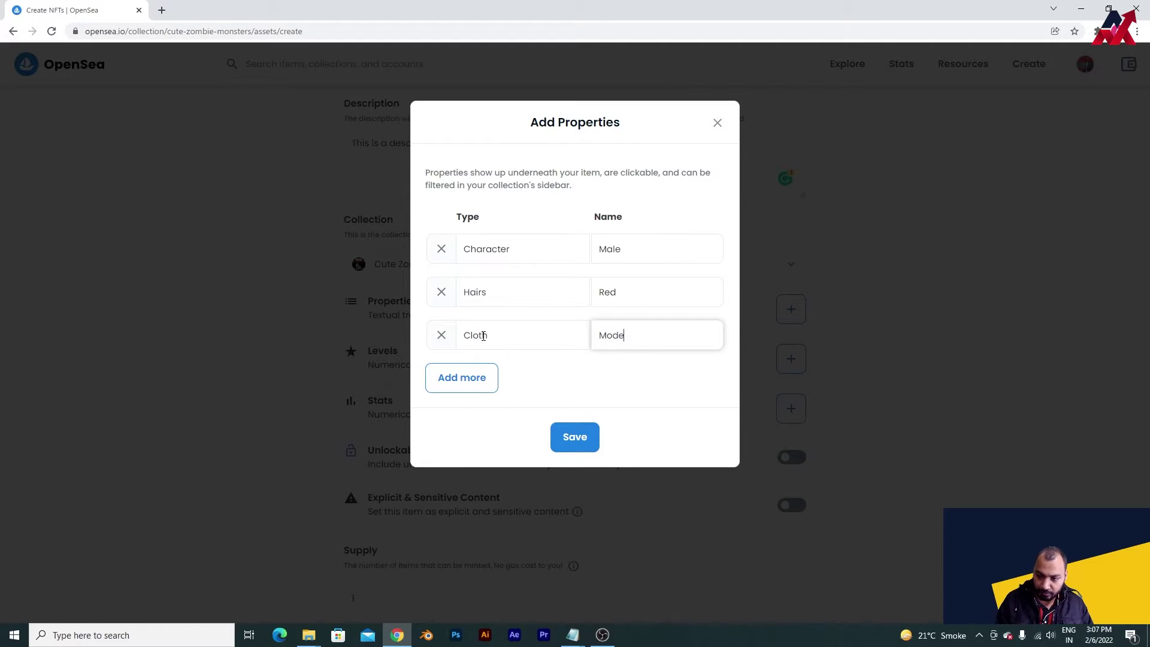
{"action": "left_click", "coordinate": [477, 377]}
{"action": "left_click", "coordinate": [488, 382]}
{"action": "type", "text": "Emotion"}
{"action": "key", "text": "Tab"}
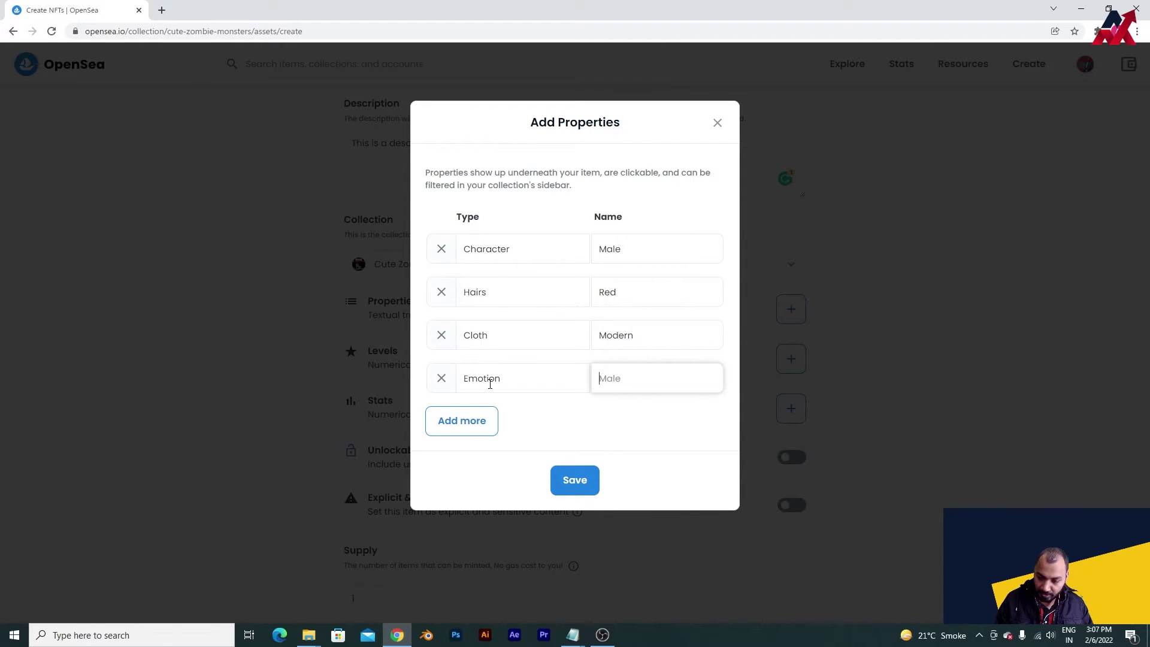
{"action": "type", "text": "laughing"}
{"action": "key", "text": "BackSpace"}
{"action": "key", "text": "BackSpace"}
{"action": "key", "text": "BackSpace"}
{"action": "key", "text": "BackSpace"}
{"action": "key", "text": "BackSpace"}
{"action": "key", "text": "BackSpace"}
{"action": "key", "text": "BackSpace"}
{"action": "key", "text": "BackSpace"}
{"action": "type", "text": "Laughing"}
- Save the four properties and confirm the supply stays at 1
{"action": "left_click", "coordinate": [579, 490]}
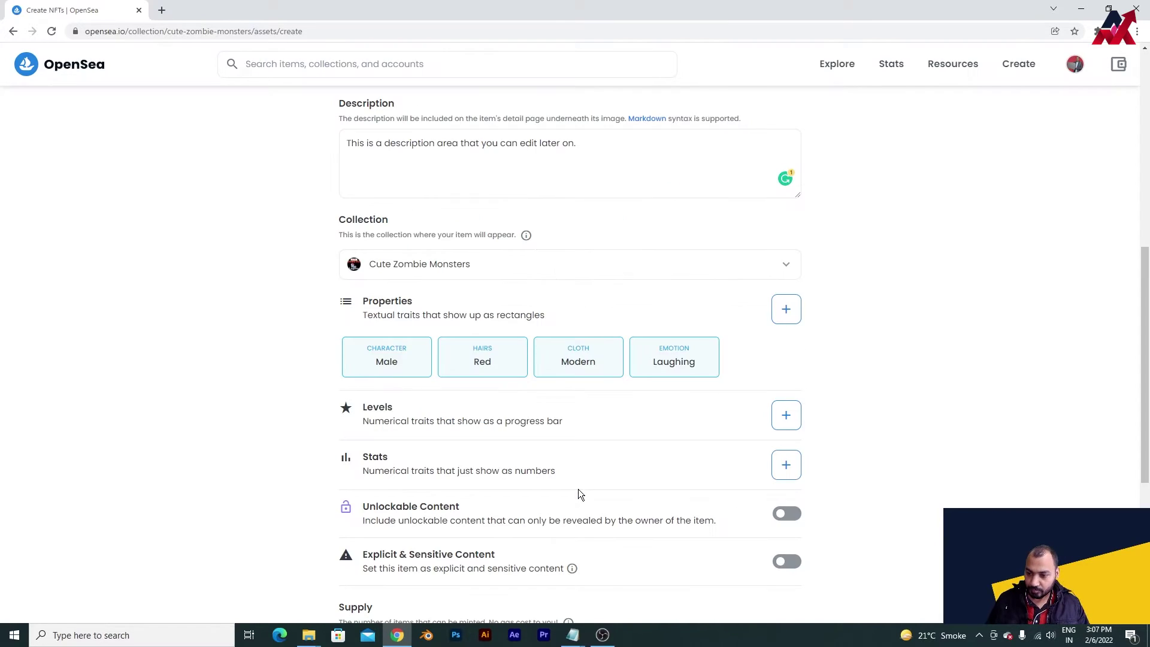
{"action": "scroll", "coordinate": [630, 338], "scroll_direction": "up", "scroll_amount": 8}
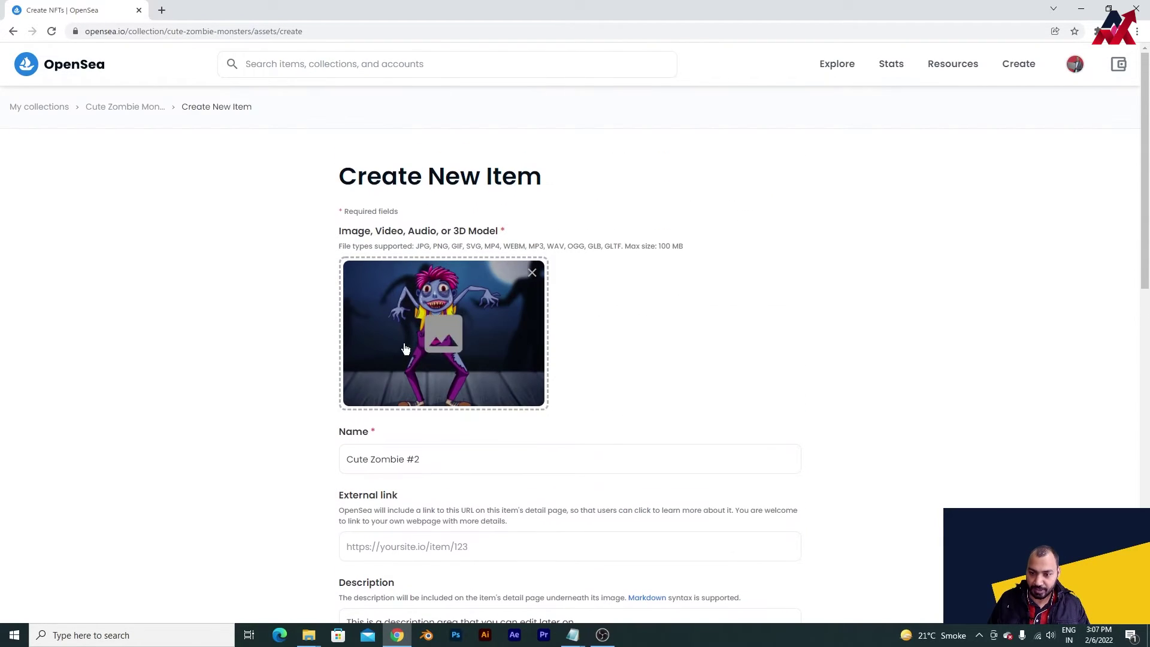
{"action": "scroll", "coordinate": [429, 308], "scroll_direction": "down", "scroll_amount": 7}
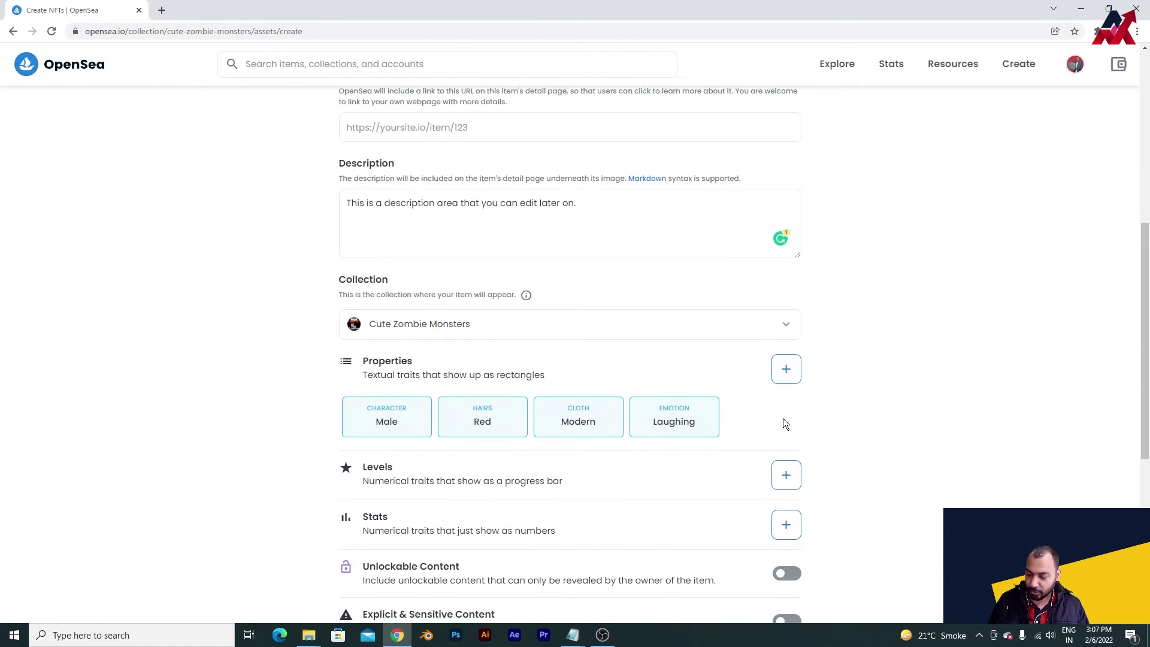
{"action": "scroll", "coordinate": [748, 418], "scroll_direction": "down", "scroll_amount": 2}
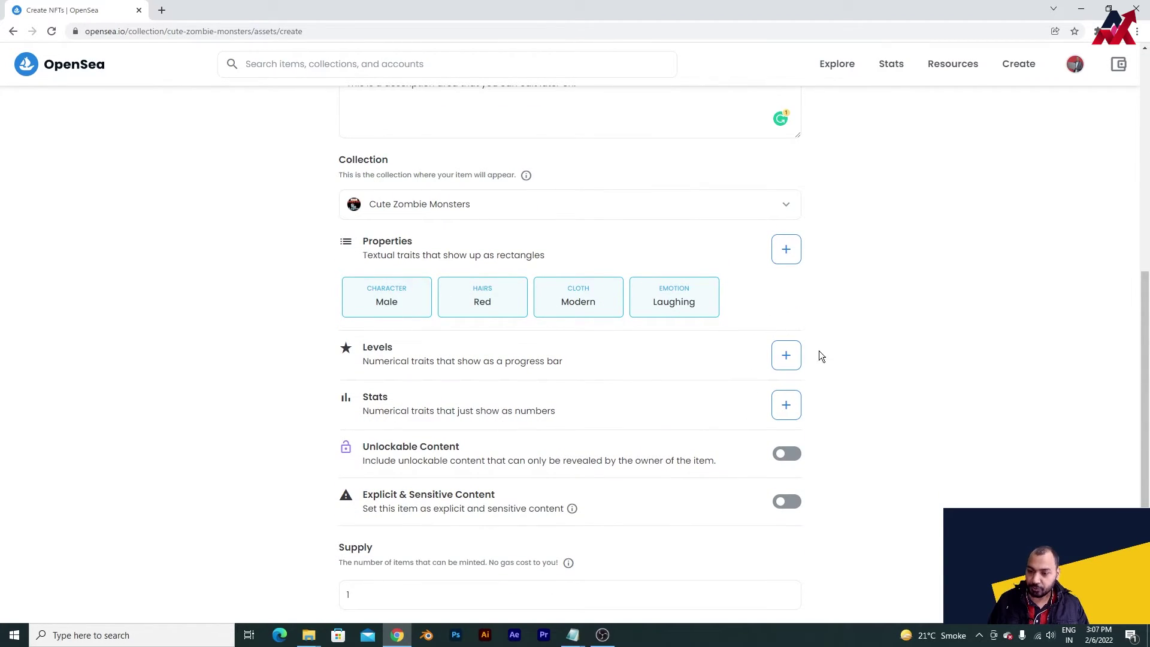
{"action": "scroll", "coordinate": [819, 354], "scroll_direction": "down", "scroll_amount": 3}
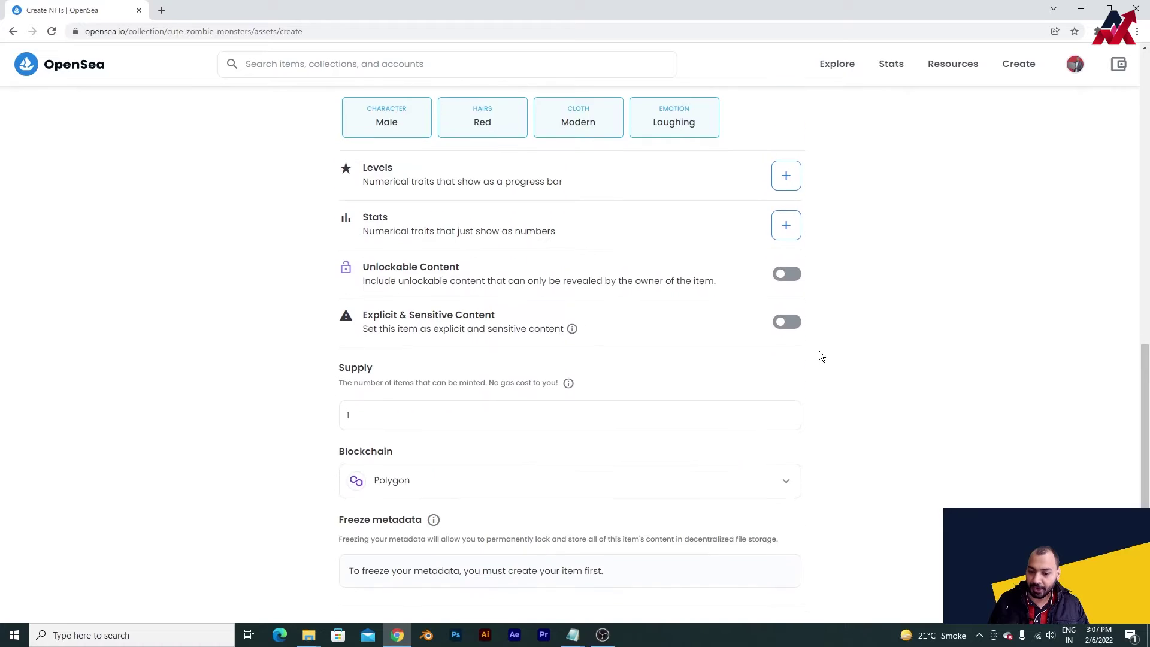
{"action": "left_click", "coordinate": [434, 412]}
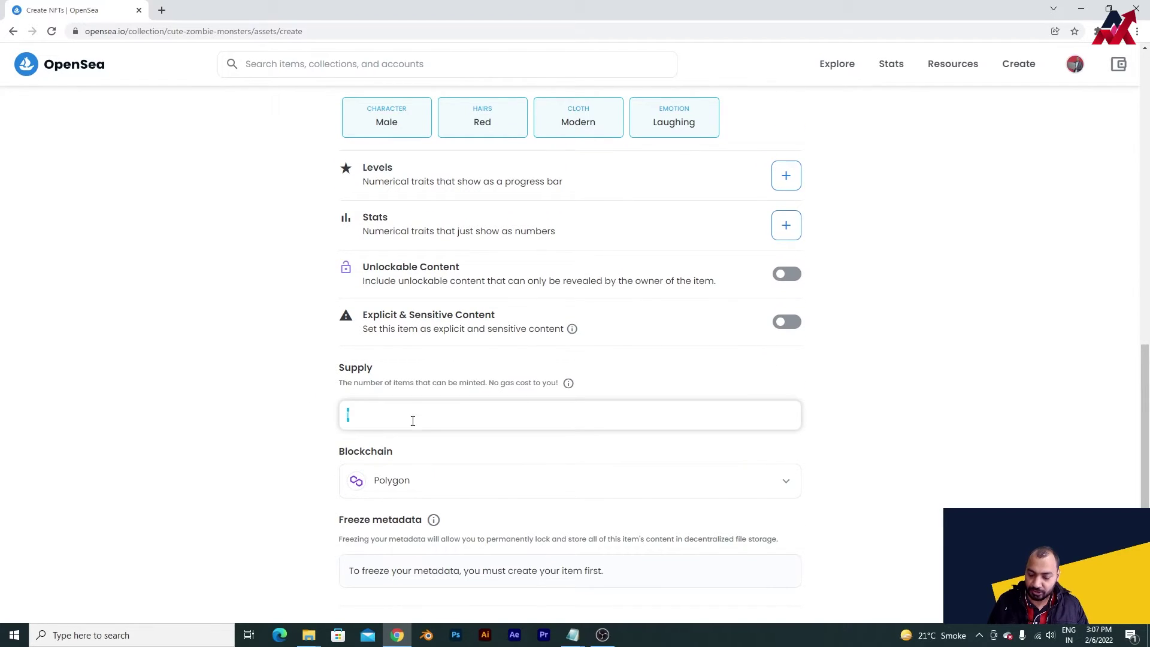
{"action": "left_click", "coordinate": [360, 419]}
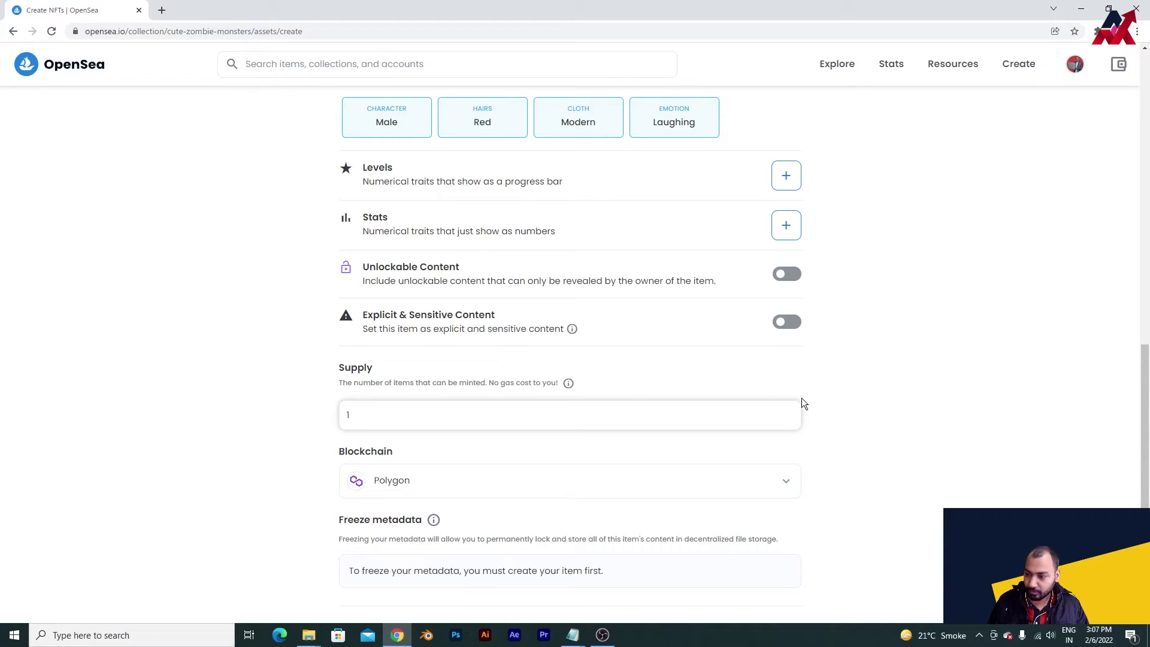
- Open and close the Levels and Stats editors without adding any
{"action": "scroll", "coordinate": [801, 398], "scroll_direction": "down", "scroll_amount": 1}
{"action": "scroll", "coordinate": [801, 398], "scroll_direction": "up", "scroll_amount": 2}
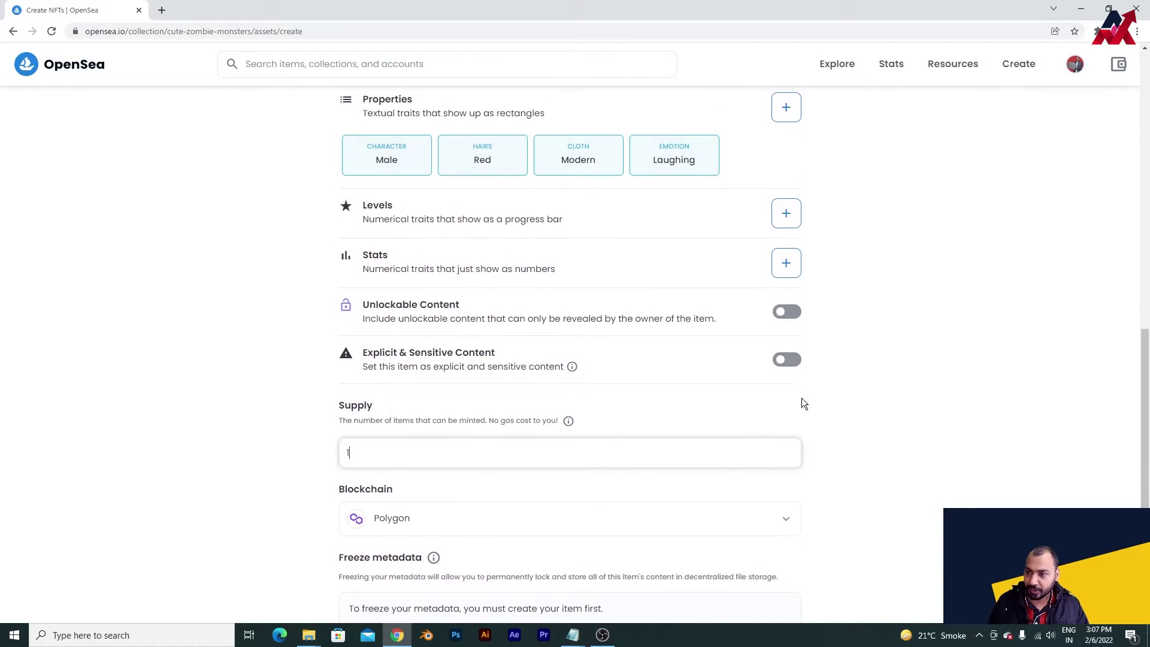
{"action": "left_click", "coordinate": [787, 217]}
{"action": "left_click", "coordinate": [718, 119]}
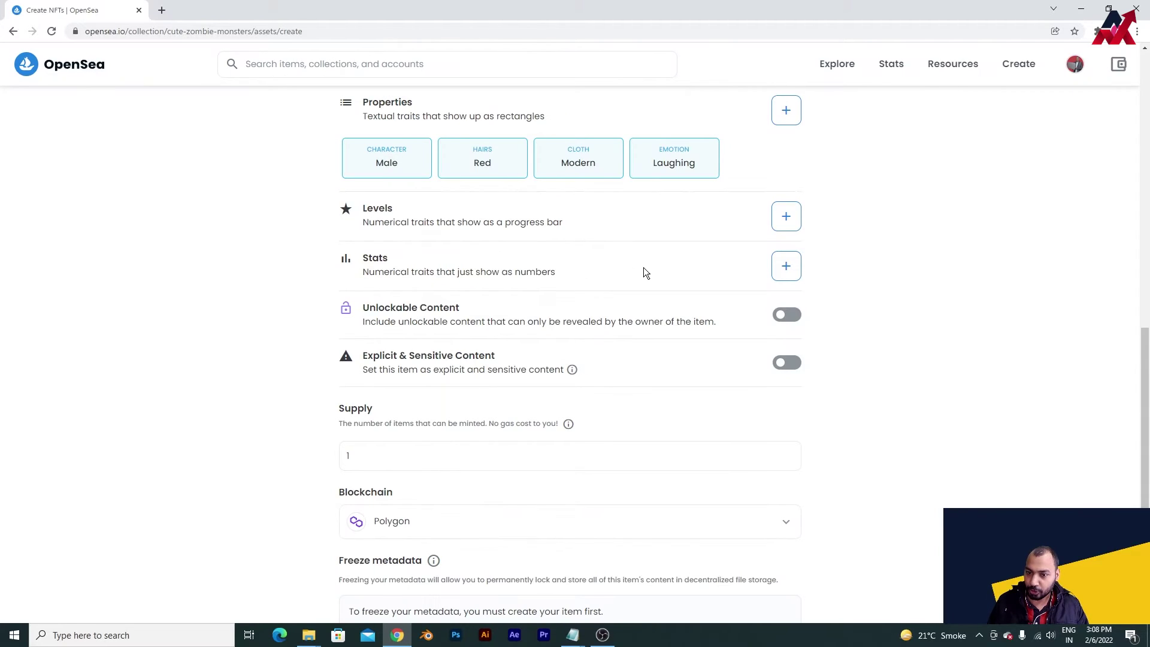
{"action": "left_click", "coordinate": [786, 266]}
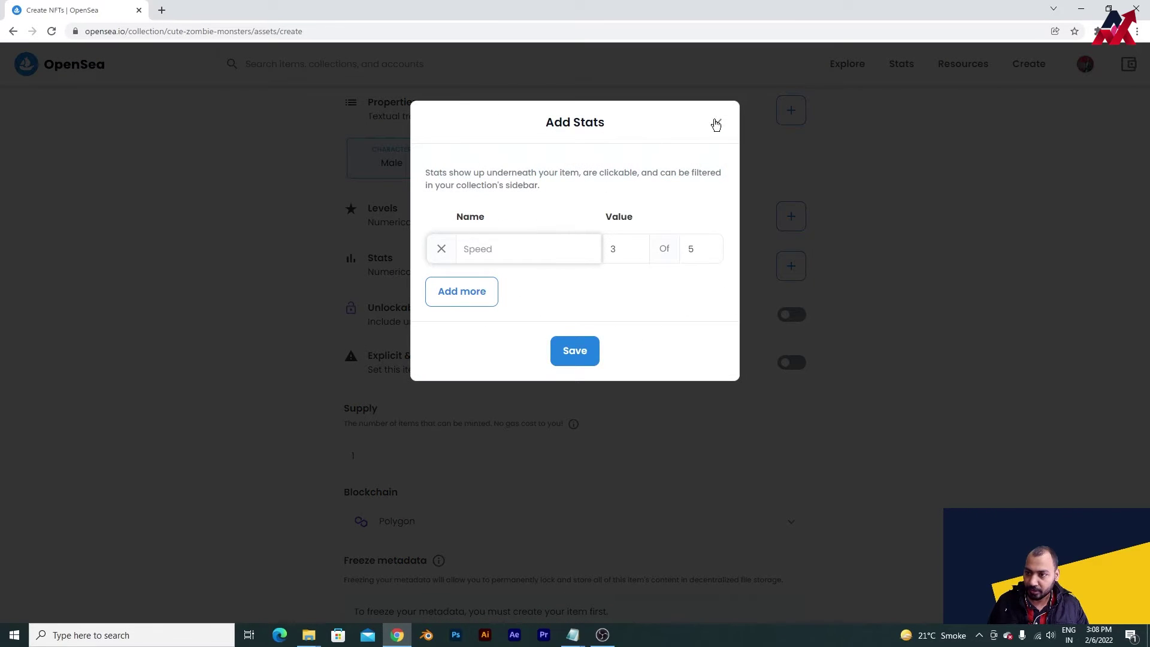
{"action": "left_click", "coordinate": [717, 124]}
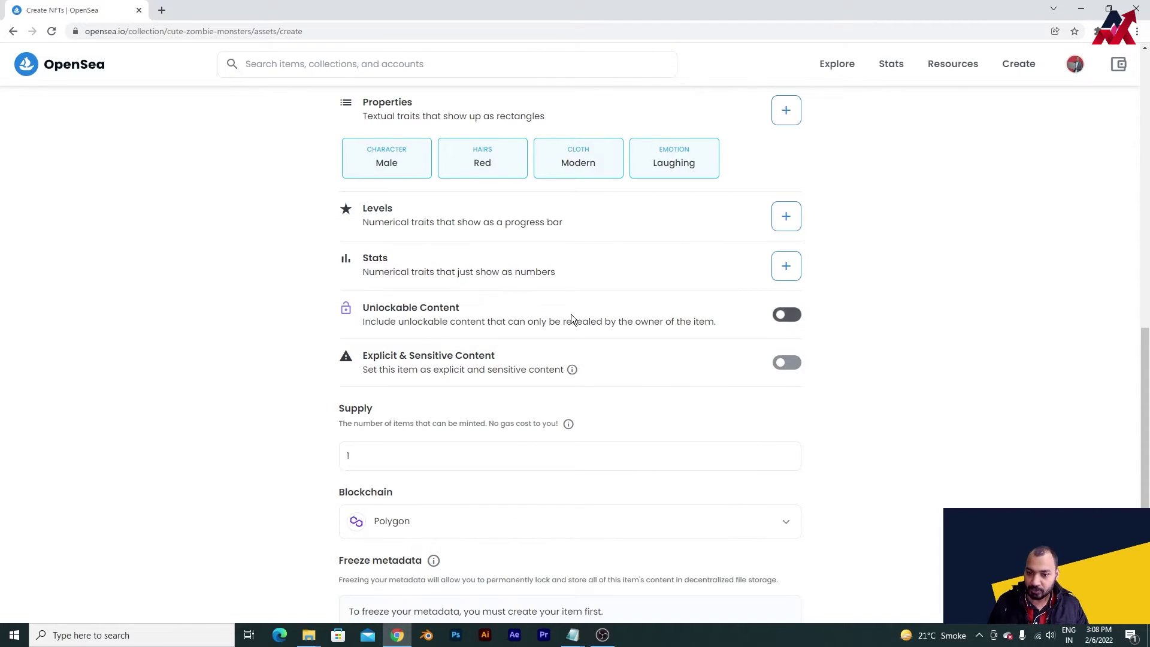
- Leave Unlockable Content off and check the blockchain list shows Polygon
{"action": "left_click", "coordinate": [783, 314]}
{"action": "left_click", "coordinate": [439, 362]}
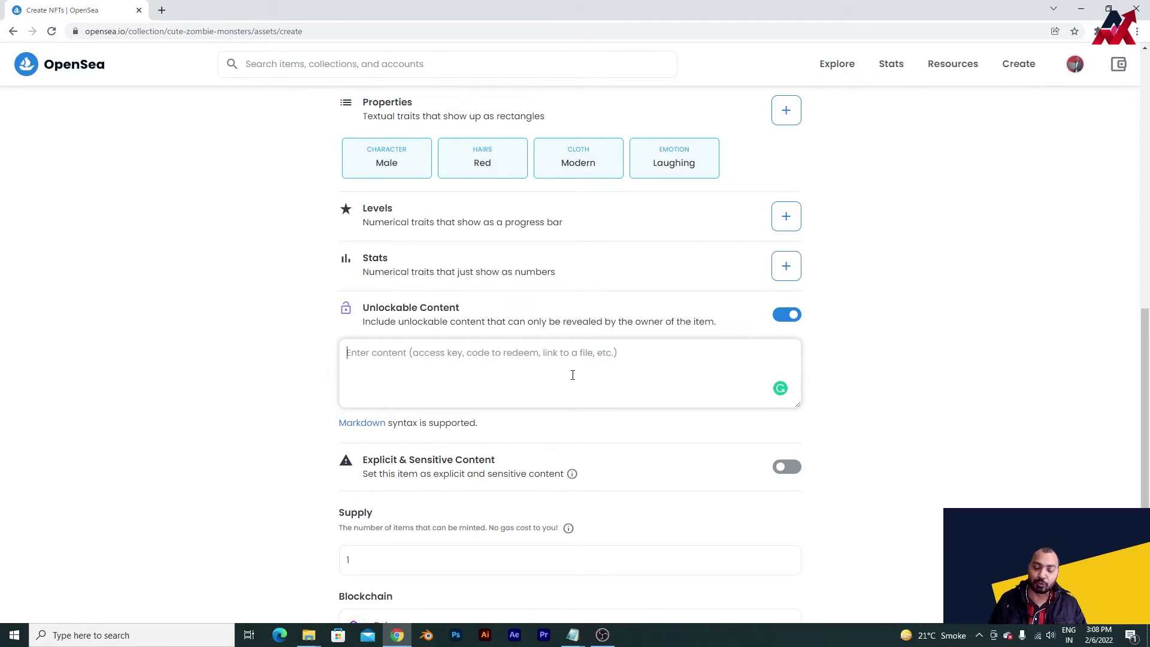
{"action": "left_click", "coordinate": [787, 314]}
{"action": "scroll", "coordinate": [894, 419], "scroll_direction": "down", "scroll_amount": 2}
{"action": "left_click", "coordinate": [751, 400]}
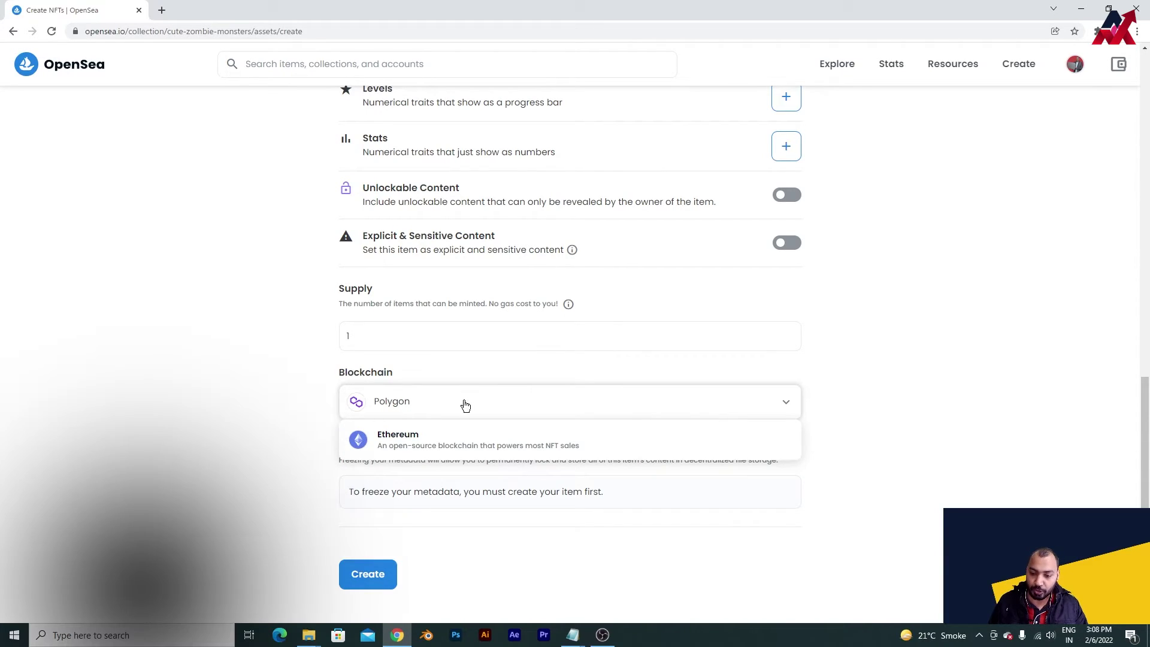
- Mint Cute Zombie #2 on Polygon, dismiss the 'You created' popup, and review its asset page
{"action": "left_click", "coordinate": [466, 406]}
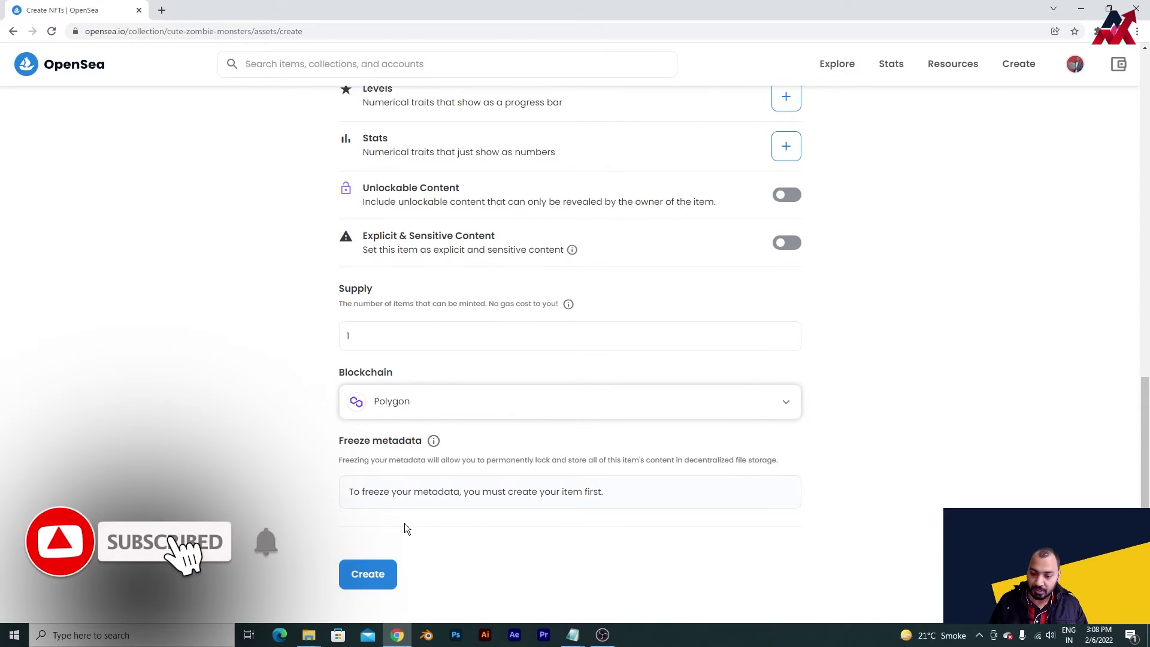
{"action": "left_click", "coordinate": [357, 576]}
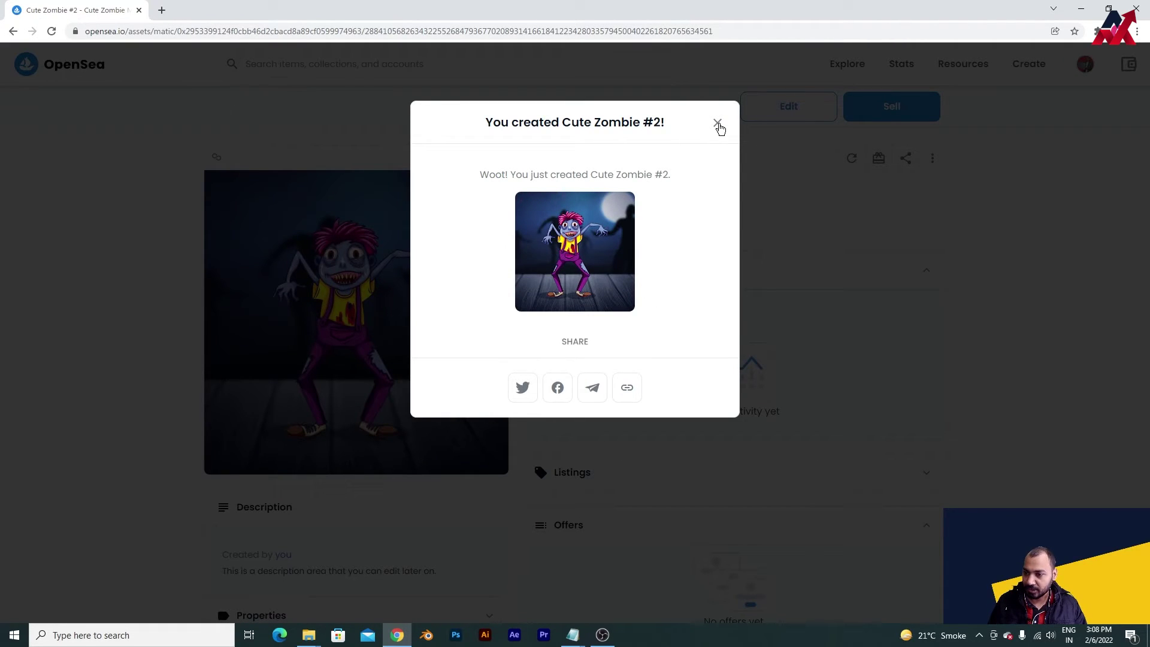
{"action": "left_click", "coordinate": [718, 122]}
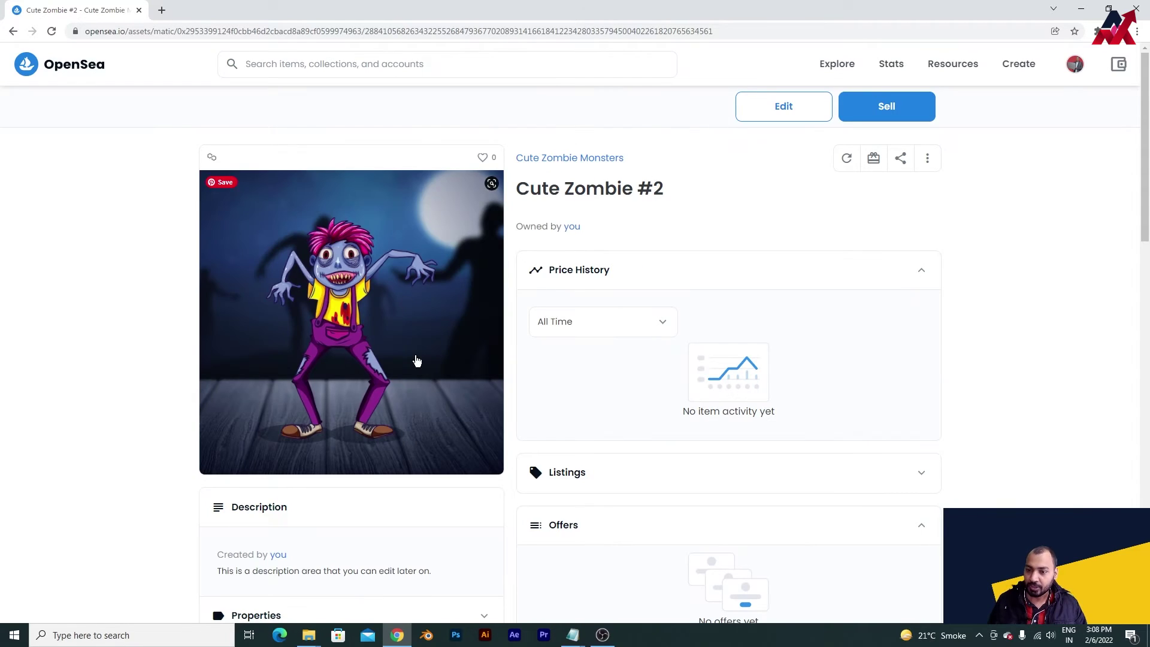
{"action": "scroll", "coordinate": [418, 360], "scroll_direction": "down", "scroll_amount": 6}
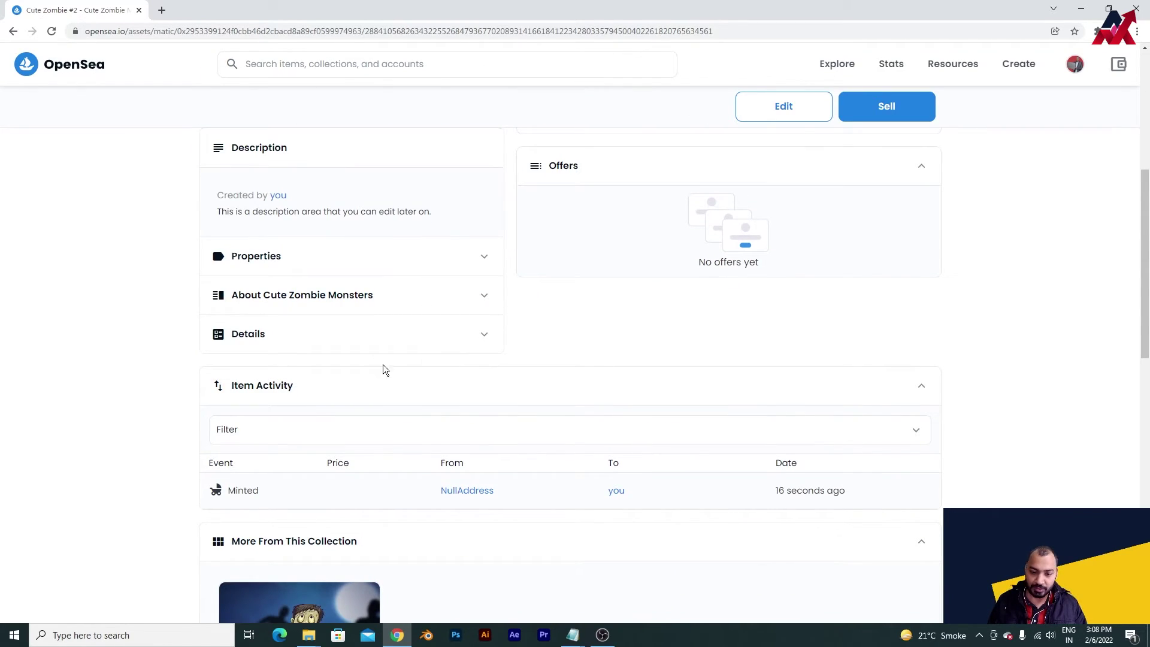
{"action": "scroll", "coordinate": [437, 387], "scroll_direction": "up", "scroll_amount": 6}
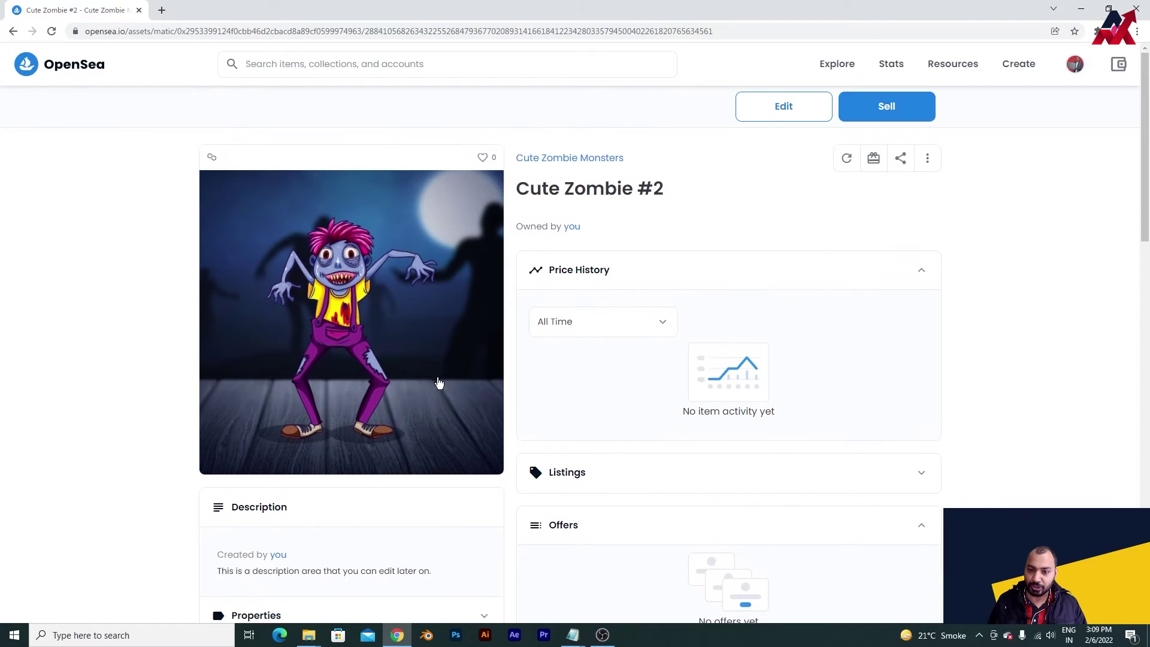
- Fill the sale form for Cute Zombie #2 with a 0.5 ETH price and a 1-month duration
{"action": "left_click", "coordinate": [895, 108]}
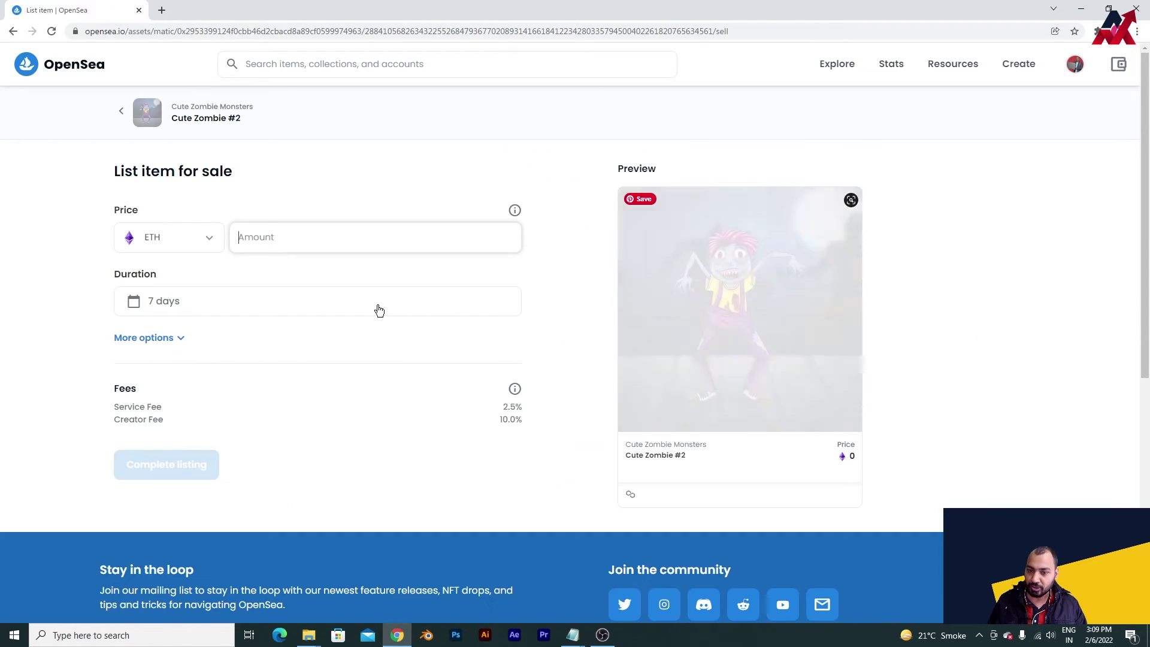
{"action": "left_click", "coordinate": [365, 243]}
{"action": "left_click", "coordinate": [303, 285]}
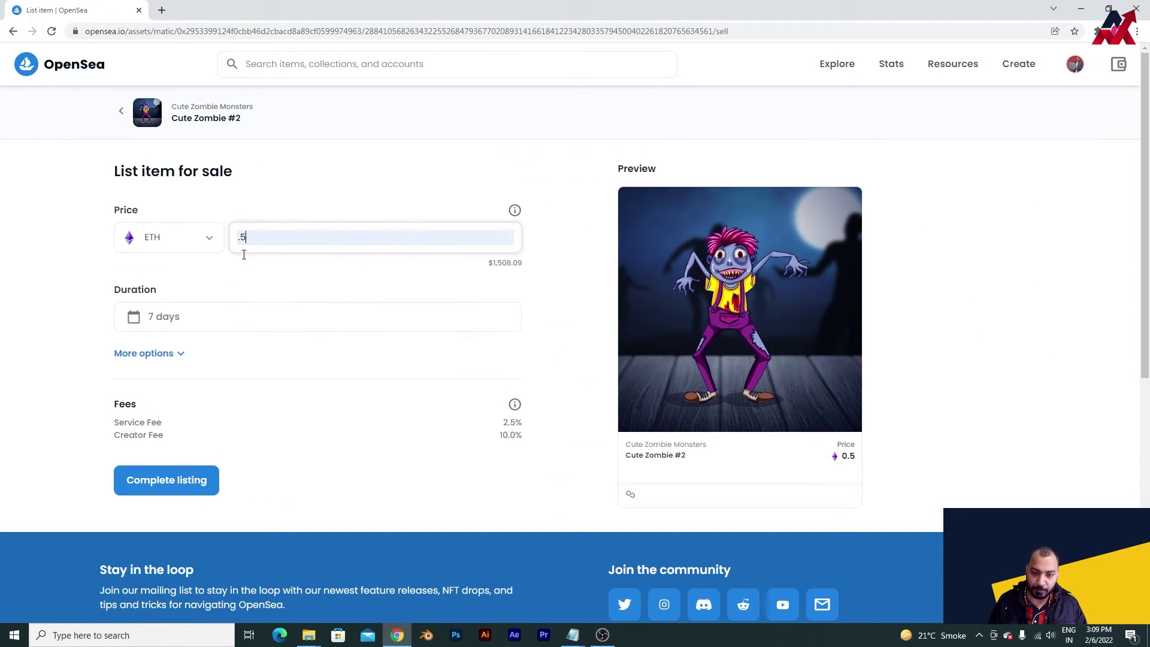
{"action": "left_click", "coordinate": [175, 318]}
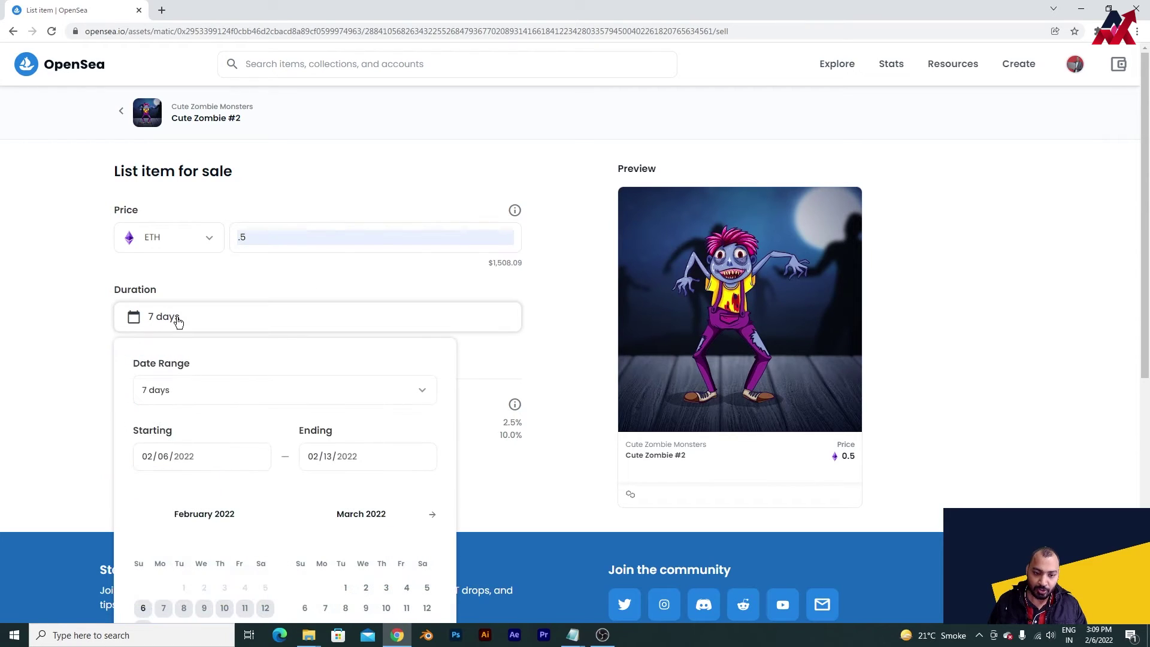
{"action": "left_click", "coordinate": [424, 393]}
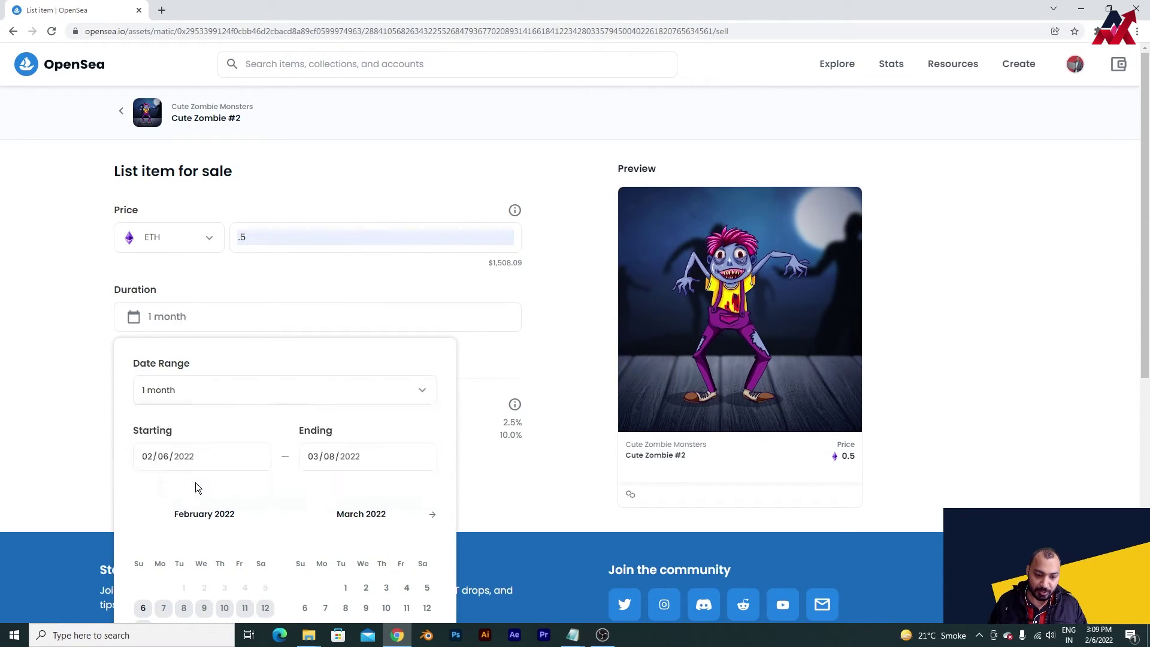
{"action": "scroll", "coordinate": [235, 424], "scroll_direction": "down", "scroll_amount": 3}
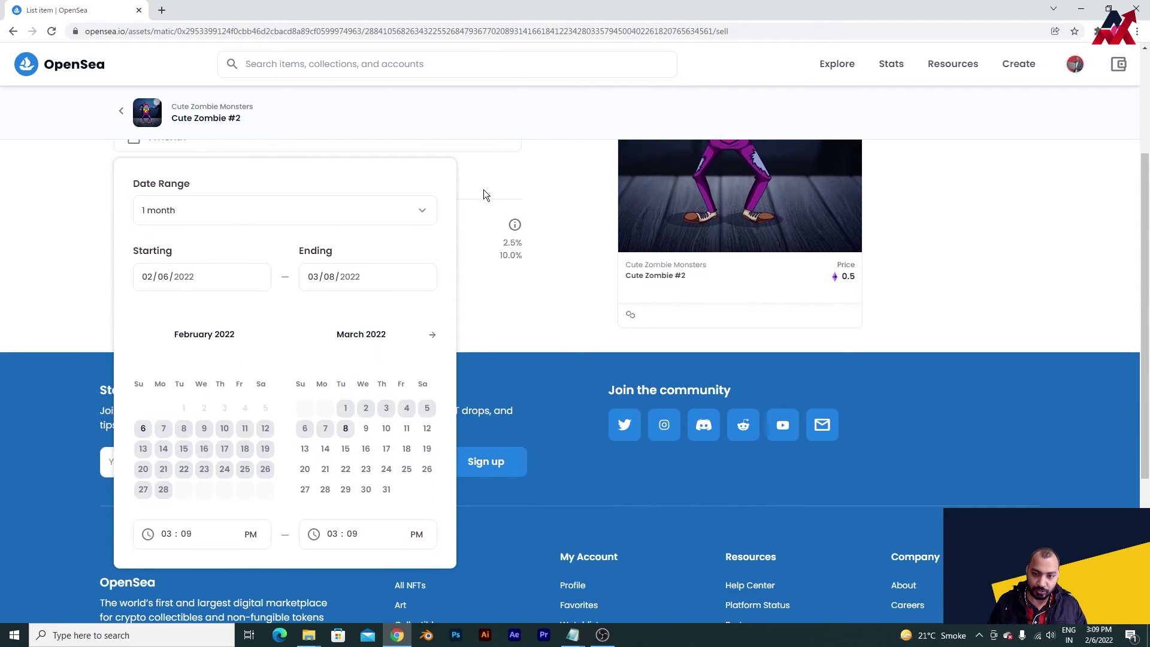
{"action": "left_click", "coordinate": [486, 191]}
{"action": "scroll", "coordinate": [282, 226], "scroll_direction": "up", "scroll_amount": 3}
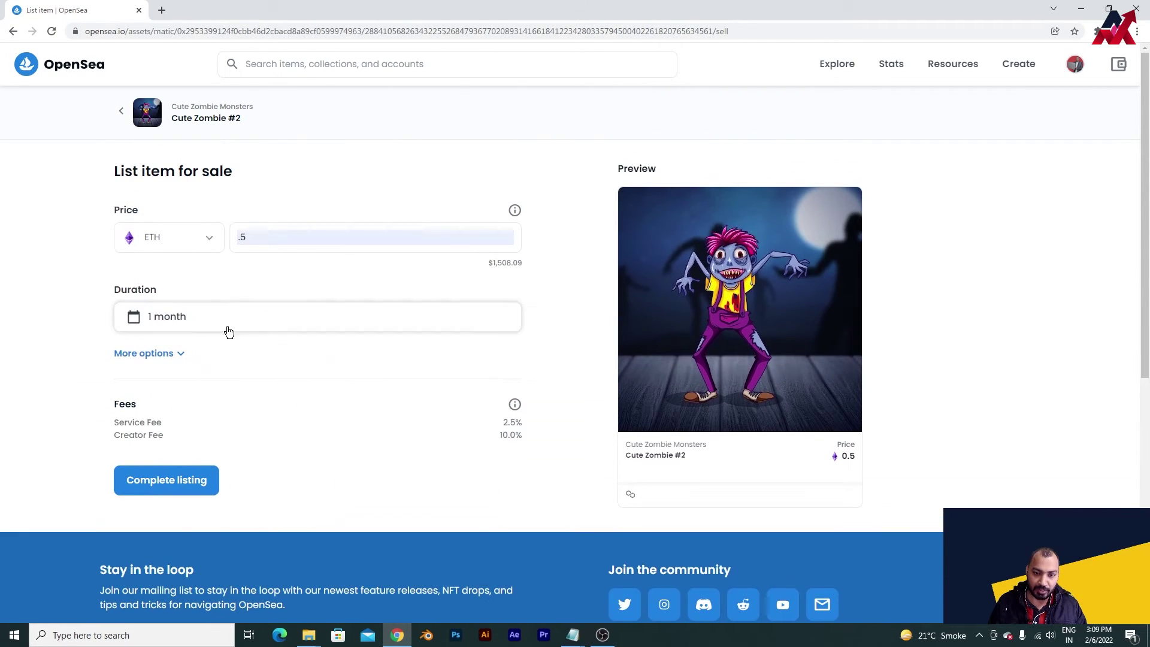
- Complete the 0.5 ETH listing, approve the MetaMask signature, and close the 'Your NFT is listed!' popup
{"action": "left_click", "coordinate": [200, 483]}
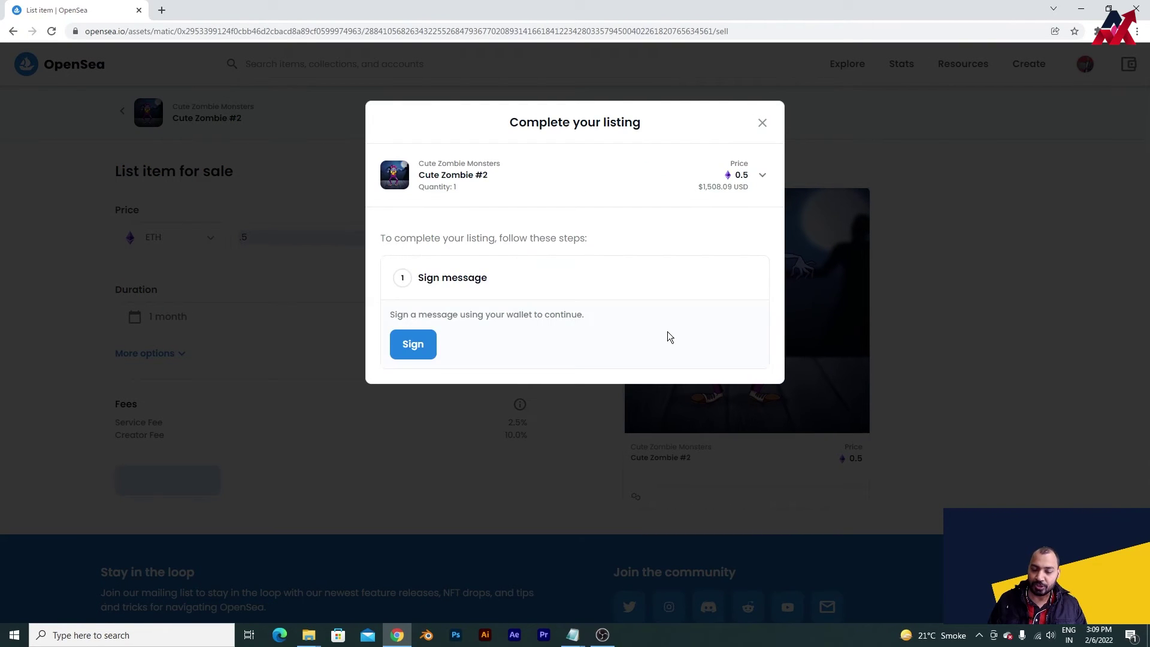
{"action": "left_click", "coordinate": [418, 348]}
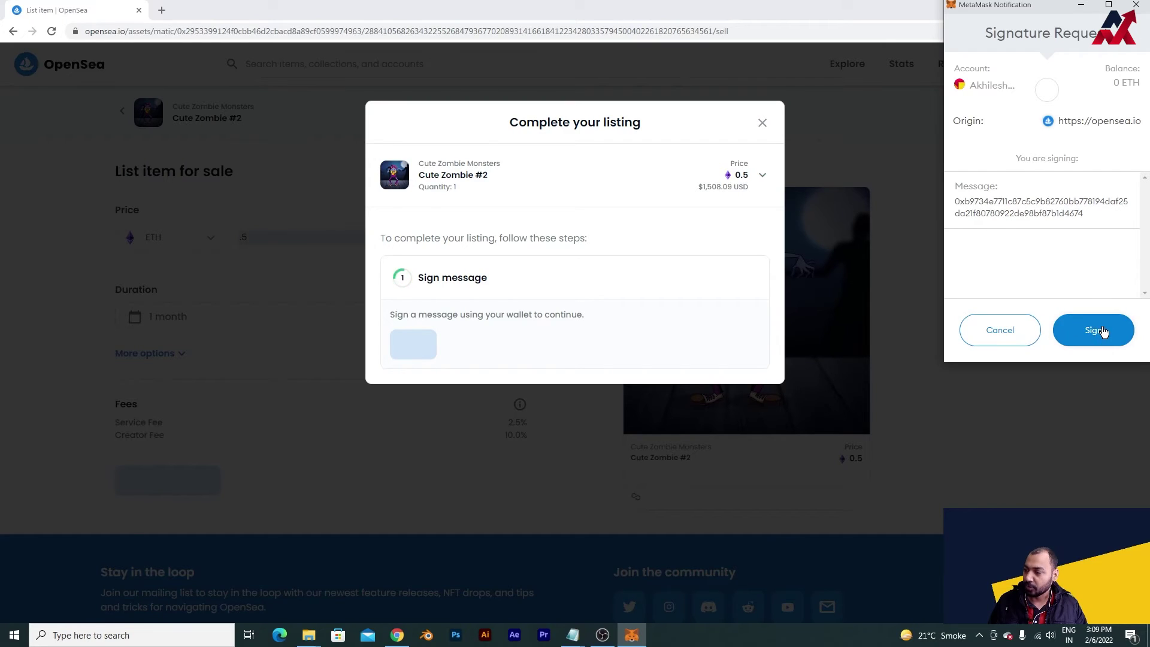
{"action": "left_click", "coordinate": [1101, 333]}
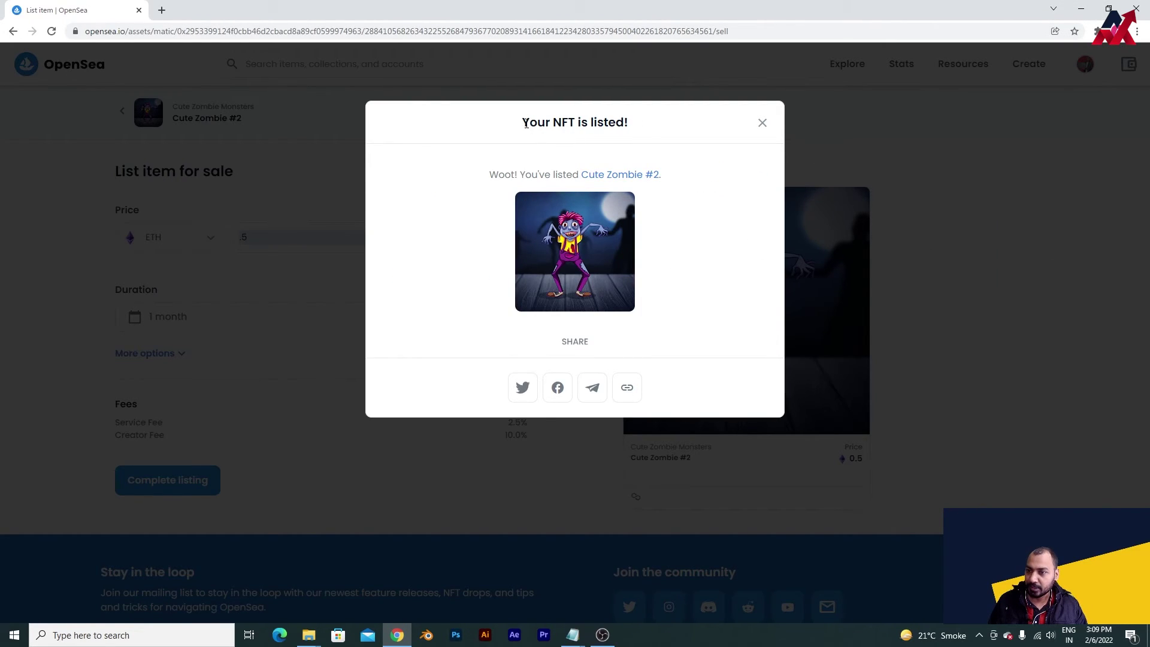
{"action": "left_click_drag", "start_coordinate": [522, 123], "coordinate": [603, 137]}
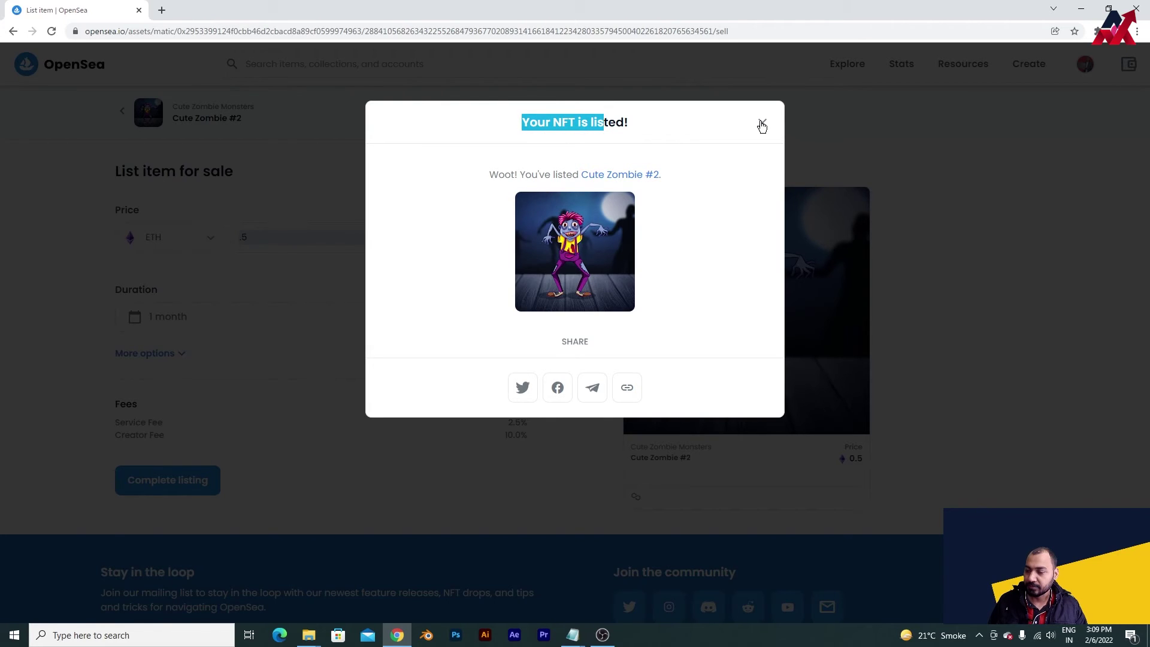
{"action": "left_click", "coordinate": [762, 126]}
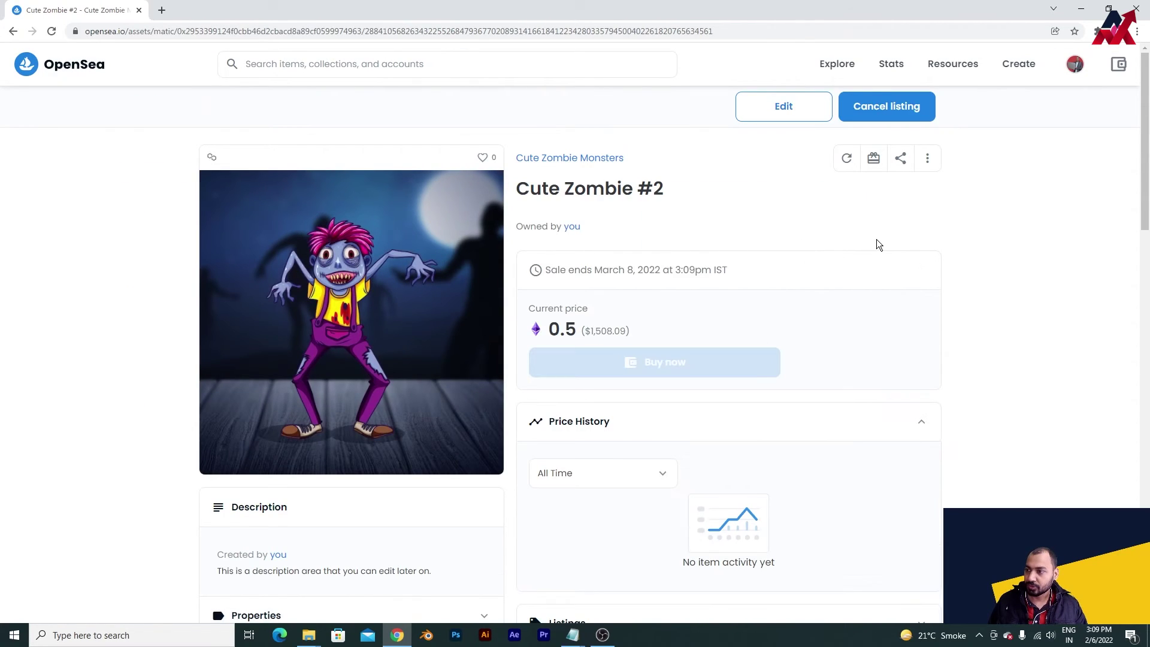
- Open Cute Zombie Monsters from My Collections and scroll down to its Items grid
{"action": "mouse_move", "coordinate": [1077, 64]}
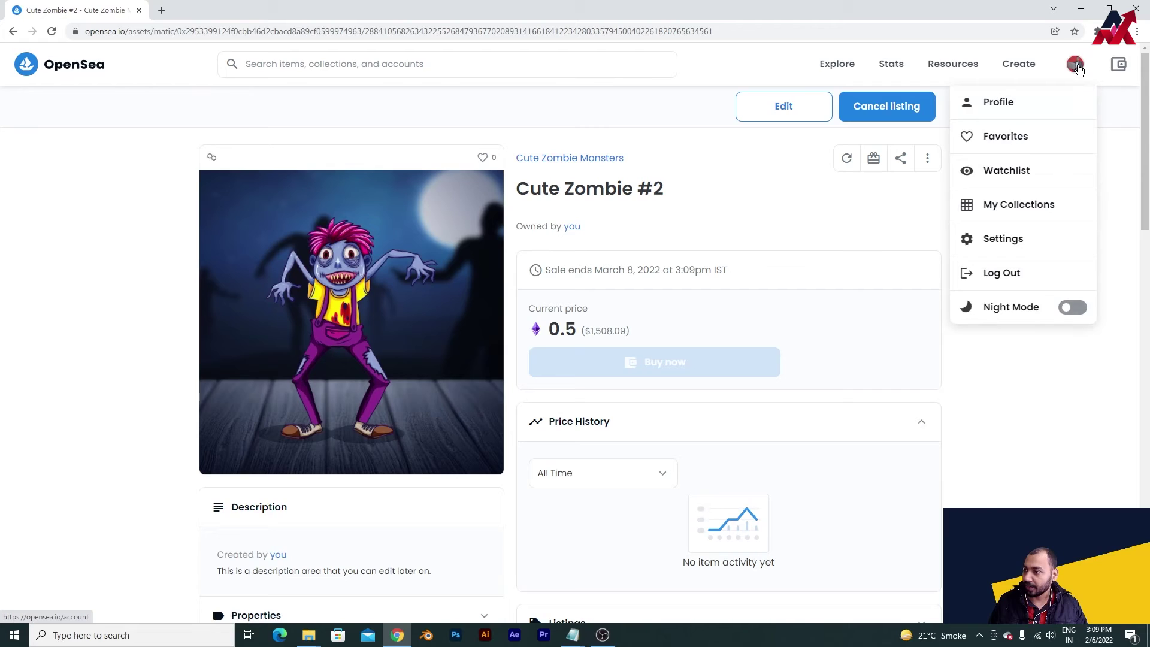
{"action": "left_click", "coordinate": [1040, 200]}
{"action": "left_click", "coordinate": [351, 335]}
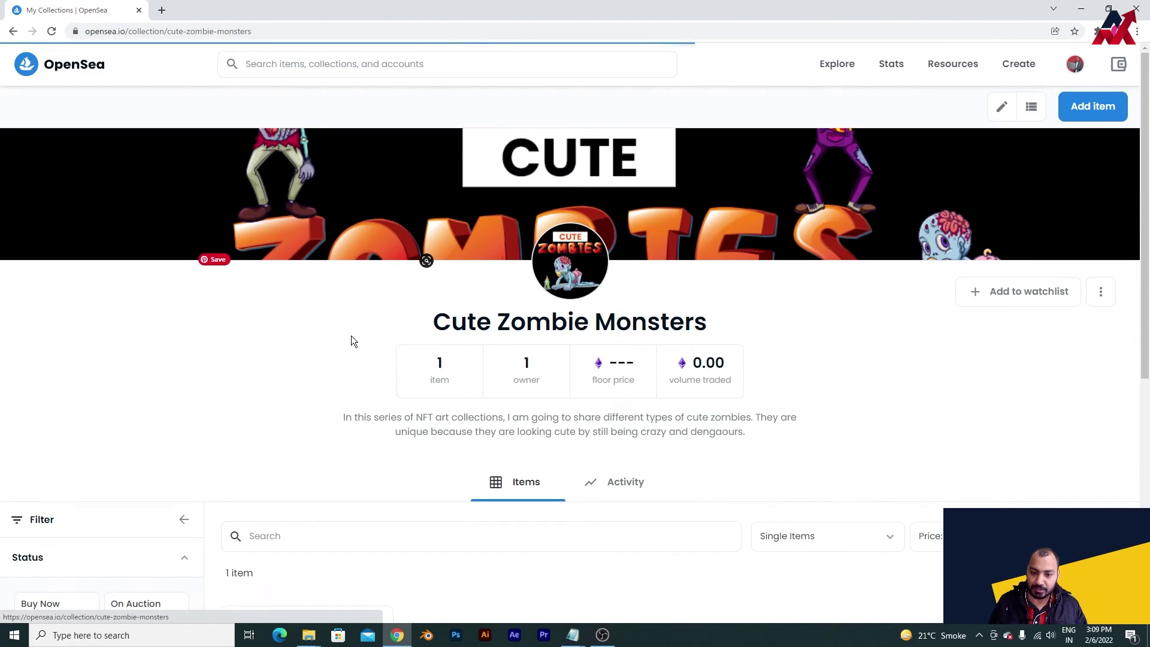
{"action": "scroll", "coordinate": [503, 437], "scroll_direction": "down", "scroll_amount": 4}
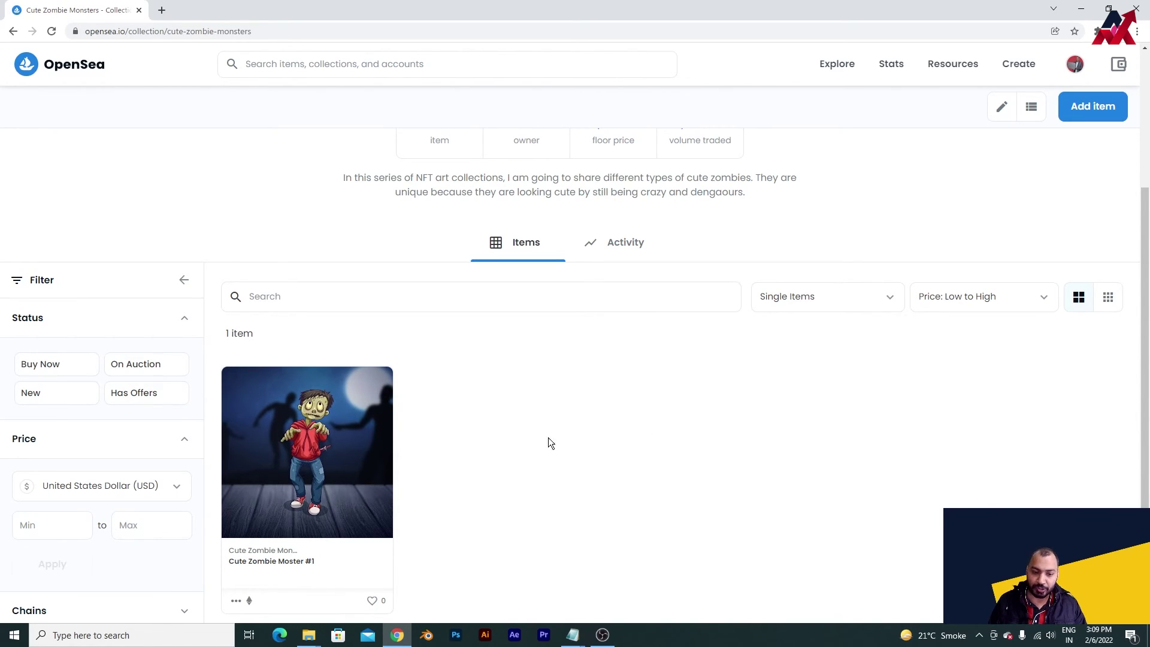
{"action": "scroll", "coordinate": [551, 442], "scroll_direction": "down", "scroll_amount": 1}
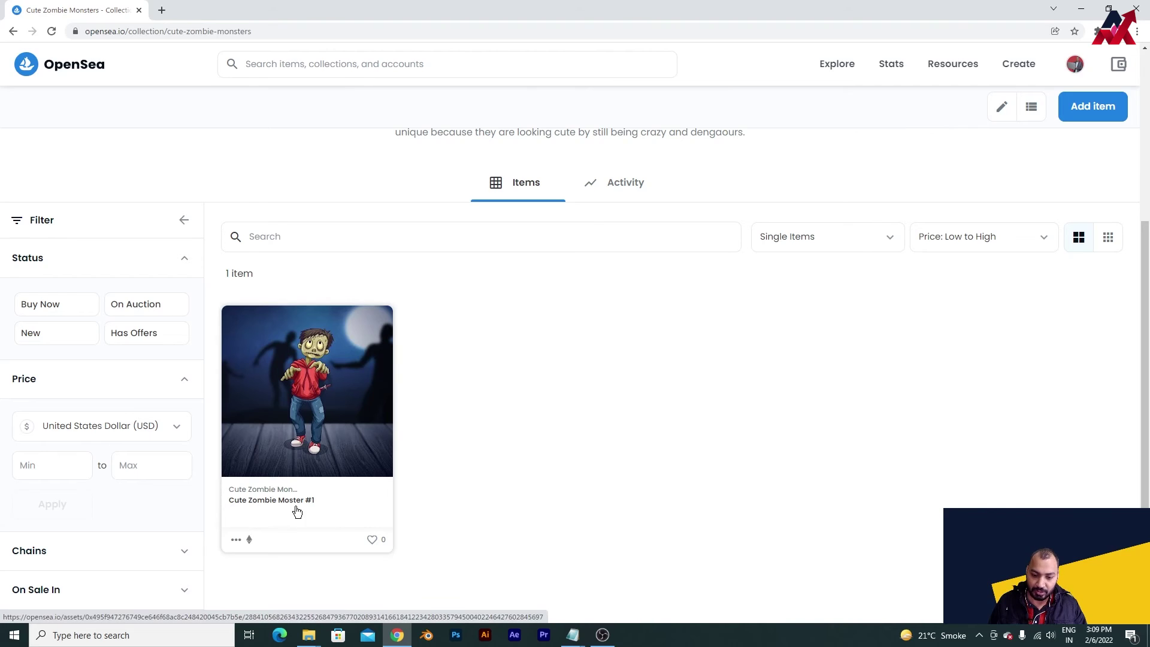
{"action": "left_click", "coordinate": [244, 539]}
{"action": "left_click", "coordinate": [290, 476]}
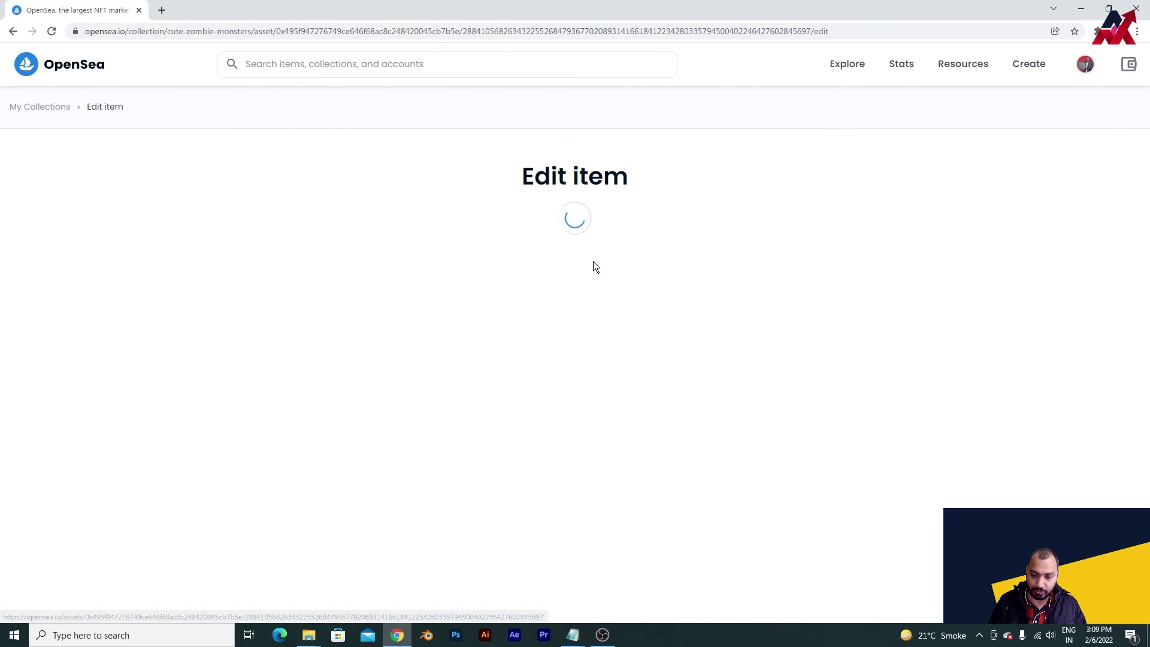
{"action": "scroll", "coordinate": [685, 291], "scroll_direction": "down", "scroll_amount": 3}
{"action": "scroll", "coordinate": [685, 291], "scroll_direction": "up", "scroll_amount": 2}
{"action": "scroll", "coordinate": [687, 291], "scroll_direction": "up", "scroll_amount": 1}
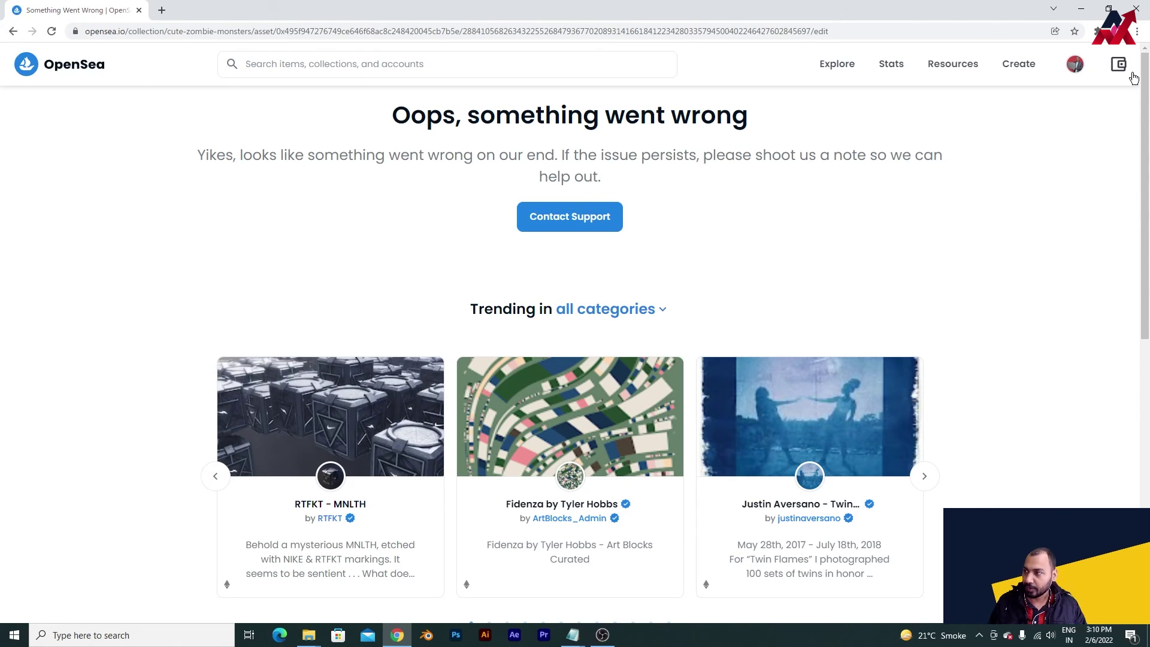
{"action": "mouse_move", "coordinate": [1075, 64]}
{"action": "left_click", "coordinate": [1035, 204]}
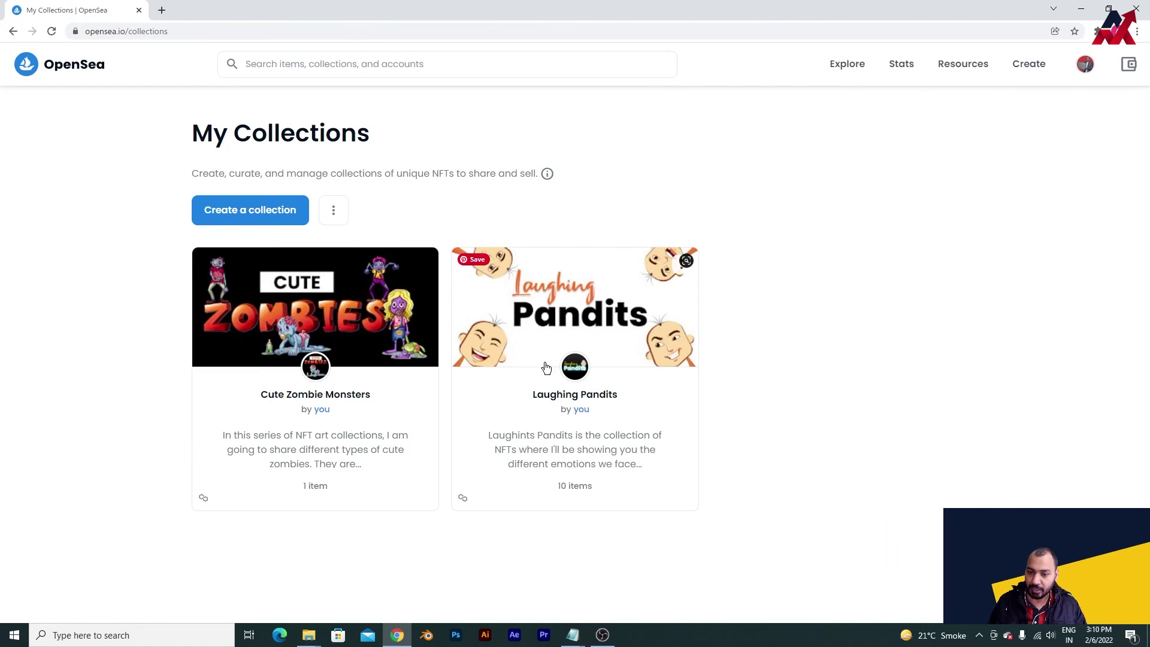
{"action": "left_click", "coordinate": [322, 315]}
{"action": "scroll", "coordinate": [586, 438], "scroll_direction": "down", "scroll_amount": 5}
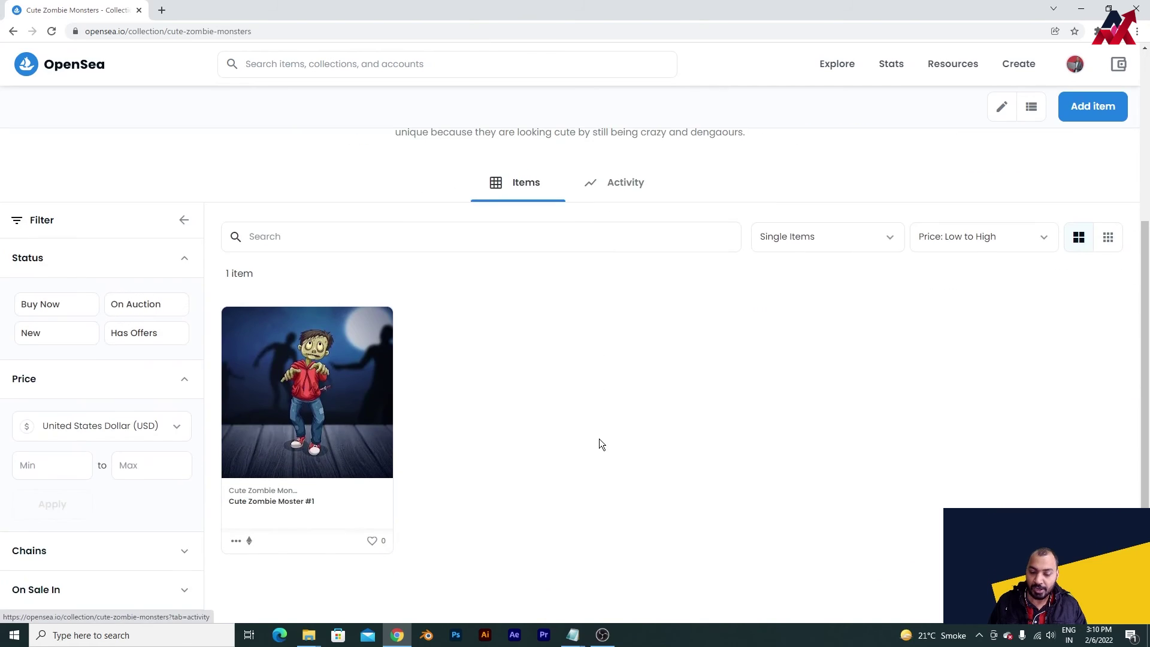